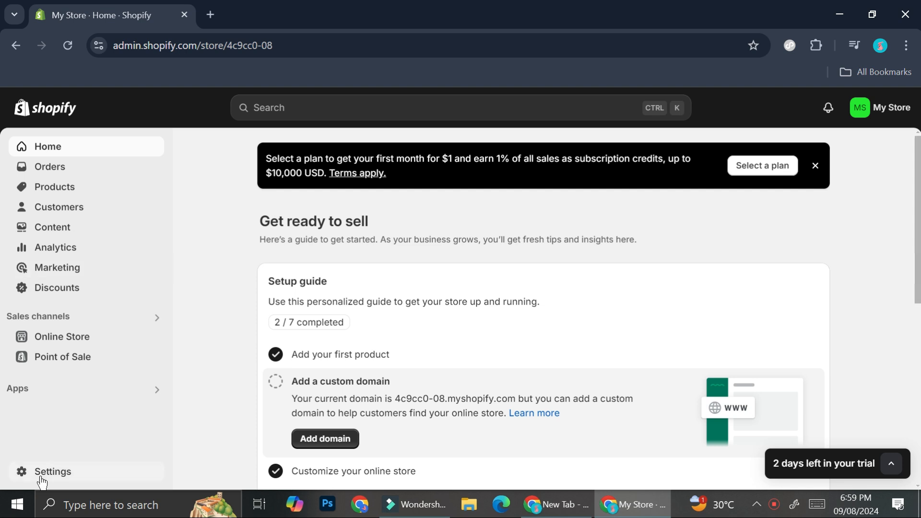
- Go to the store's Apps and sales channels settings and open the Shopify App Store
{"action": "left_click", "coordinate": [25, 474]}
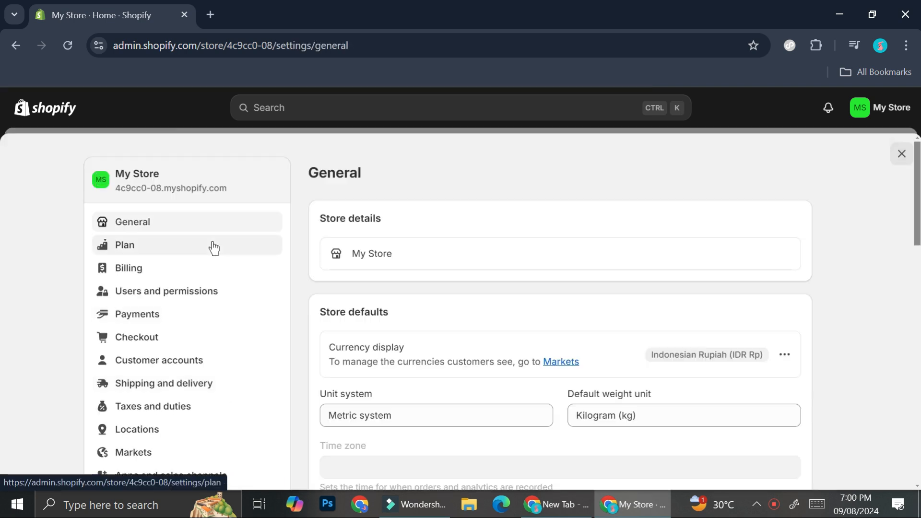
{"action": "scroll", "coordinate": [201, 270], "scroll_direction": "down", "scroll_amount": 3}
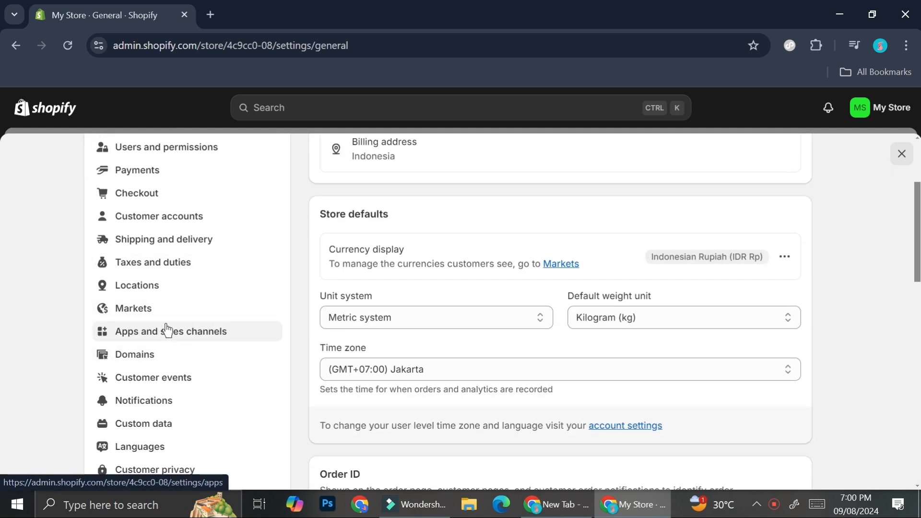
{"action": "left_click", "coordinate": [174, 338]}
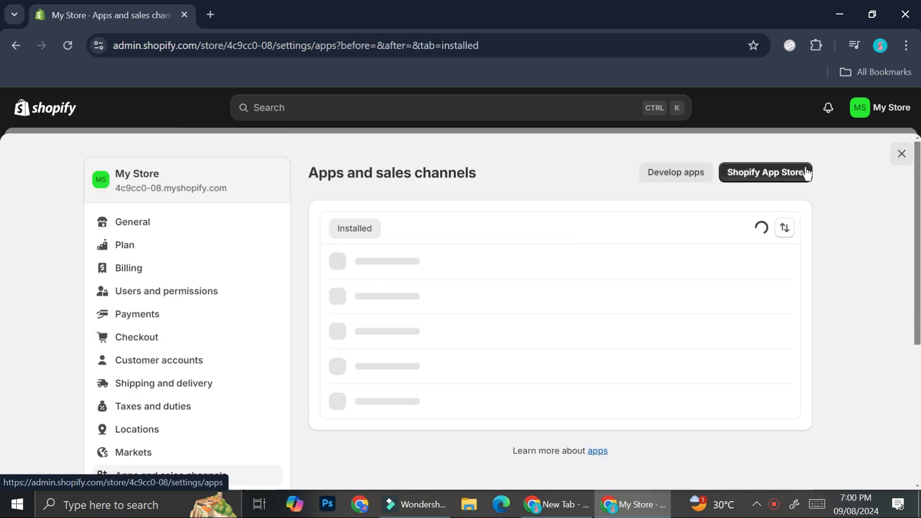
{"action": "left_click", "coordinate": [779, 186]}
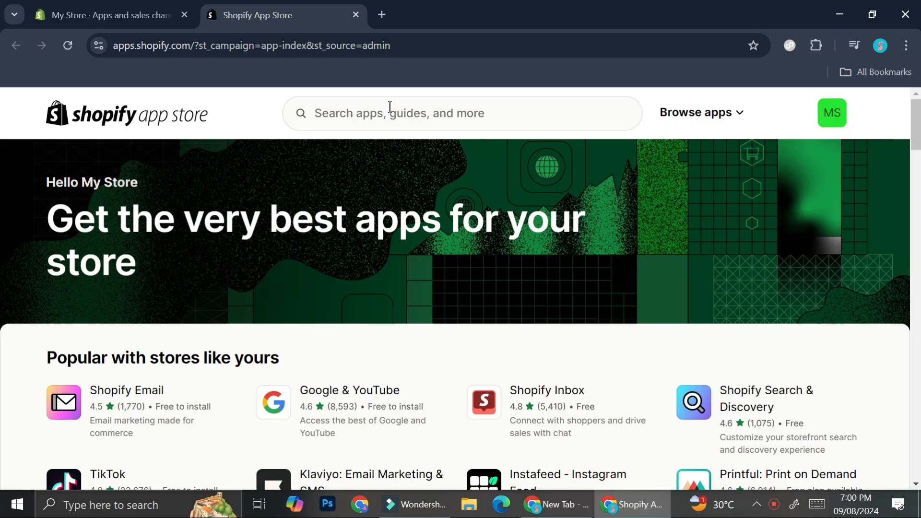
- Search the app store for "popup" and open the listing for Pop Convert - Pop Ups, Banners
{"action": "left_click", "coordinate": [389, 107]}
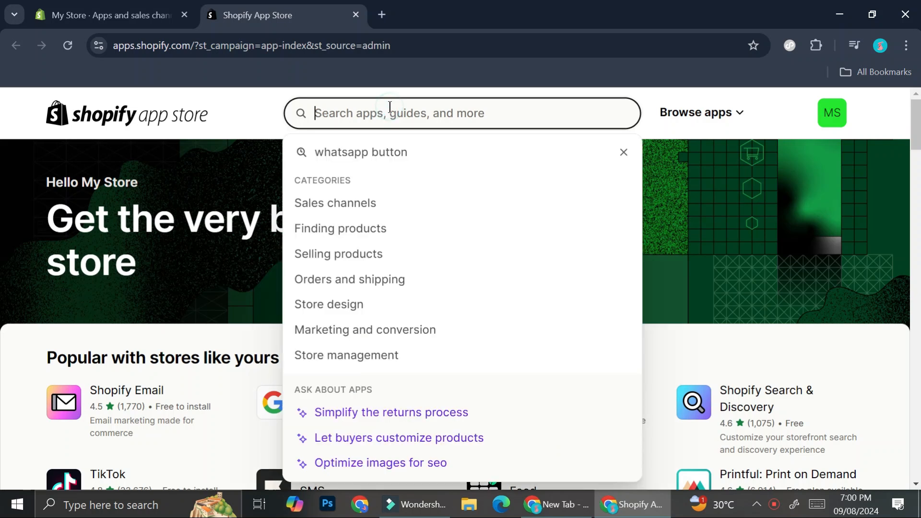
{"action": "type", "text": "popup"}
{"action": "key", "text": "Return"}
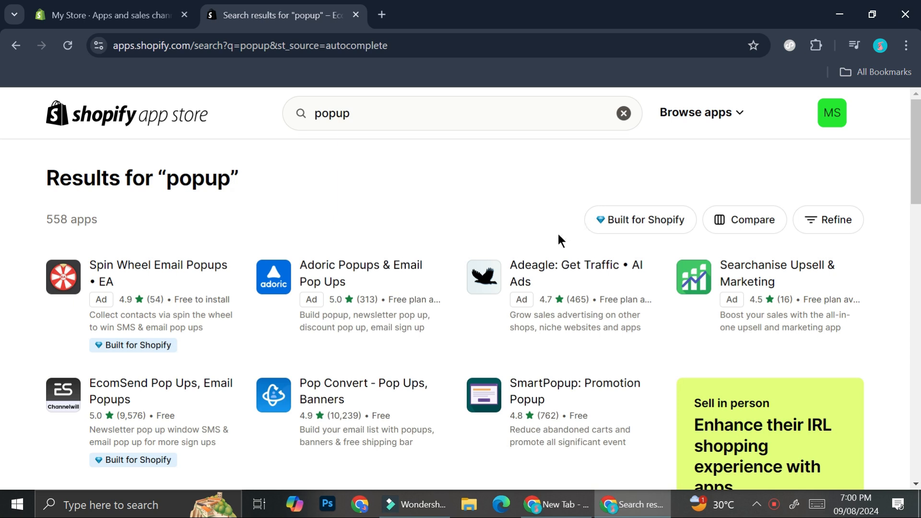
{"action": "scroll", "coordinate": [508, 231], "scroll_direction": "down", "scroll_amount": 1}
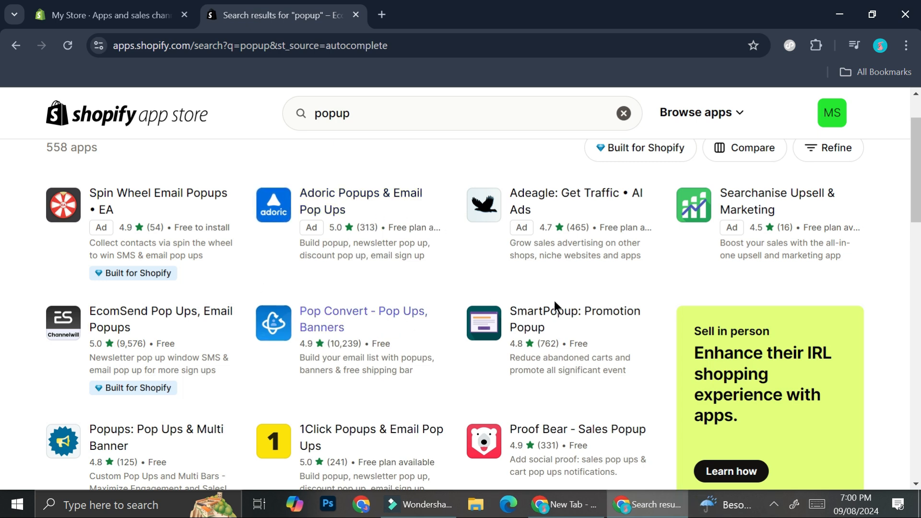
{"action": "scroll", "coordinate": [648, 307], "scroll_direction": "down", "scroll_amount": 3}
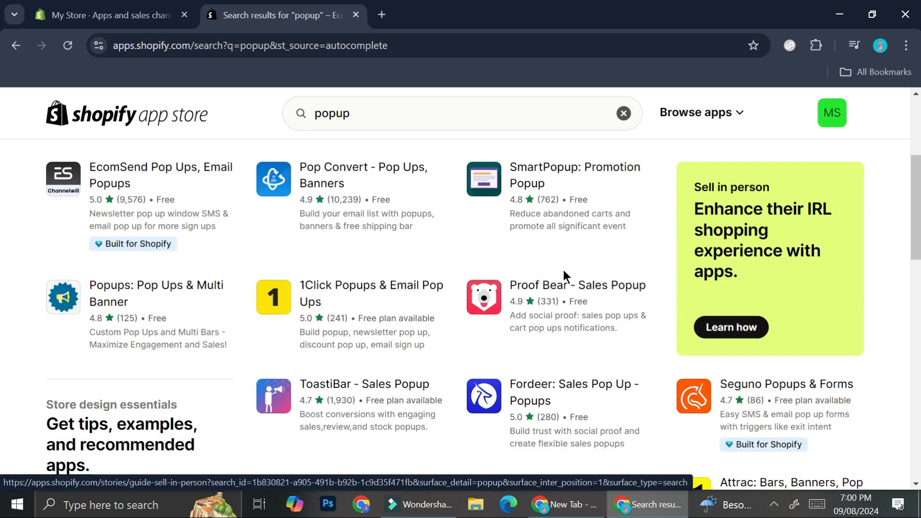
{"action": "scroll", "coordinate": [598, 285], "scroll_direction": "down", "scroll_amount": 2}
{"action": "scroll", "coordinate": [595, 275], "scroll_direction": "down", "scroll_amount": 2}
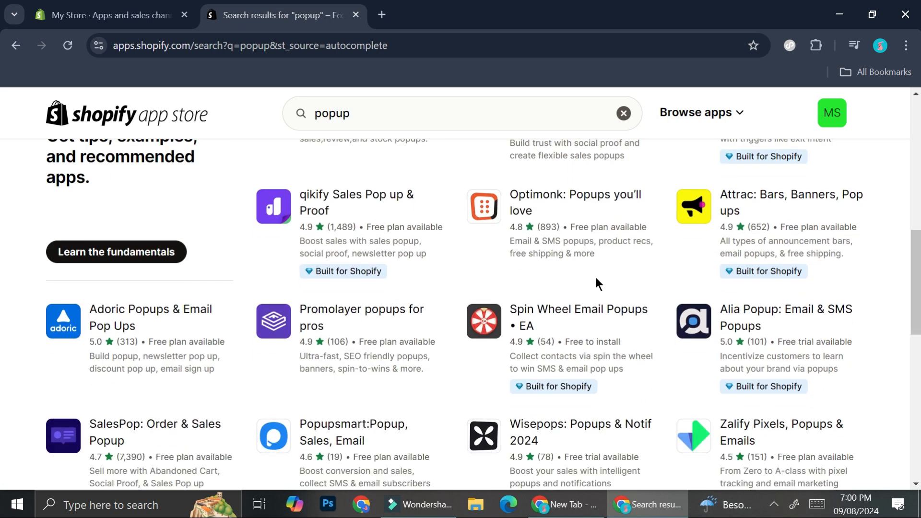
{"action": "scroll", "coordinate": [363, 448], "scroll_direction": "up", "scroll_amount": 7}
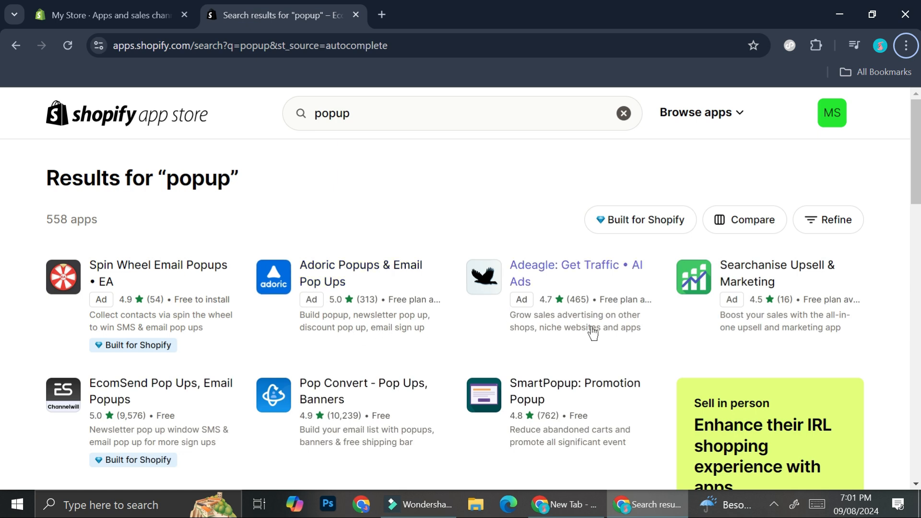
{"action": "left_click", "coordinate": [307, 397]}
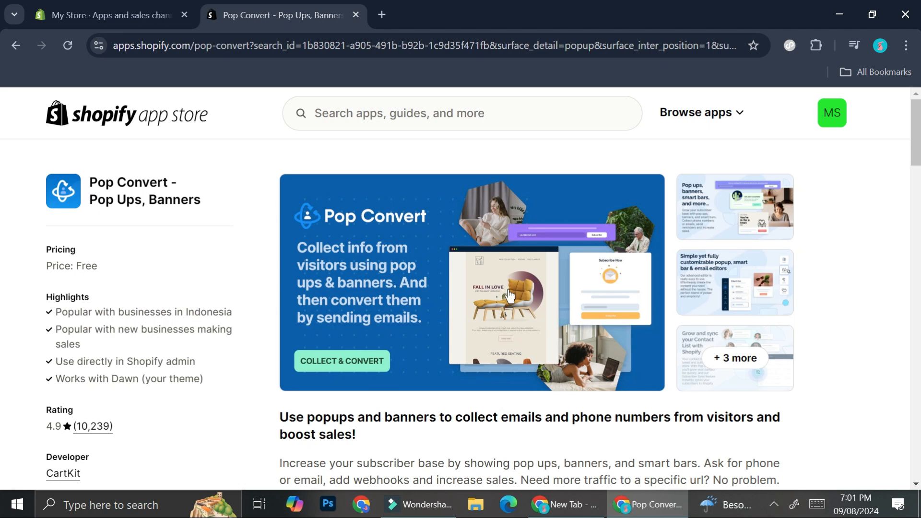
- Examine the Pop Convert listing's pop-up types, campaign management features and customer reviews
{"action": "scroll", "coordinate": [508, 292], "scroll_direction": "down", "scroll_amount": 8}
{"action": "scroll", "coordinate": [509, 292], "scroll_direction": "down", "scroll_amount": 6}
{"action": "scroll", "coordinate": [509, 292], "scroll_direction": "up", "scroll_amount": 4}
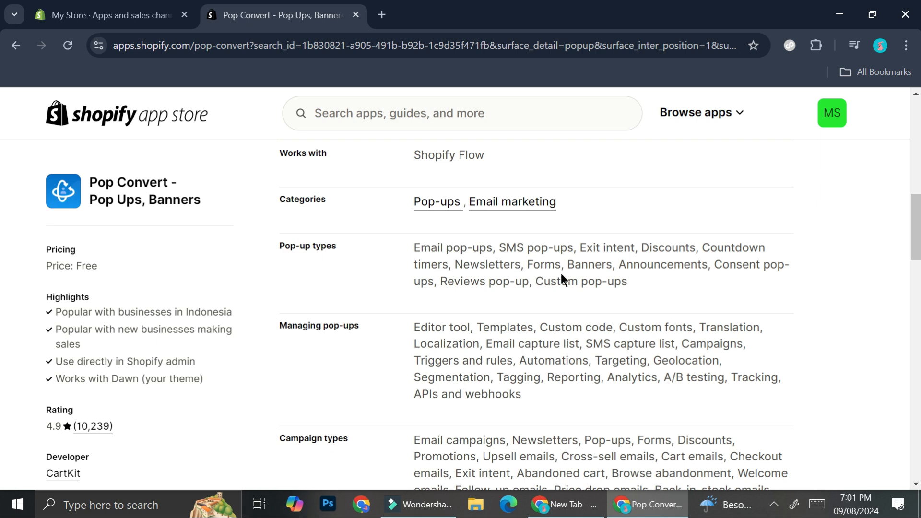
{"action": "scroll", "coordinate": [627, 275], "scroll_direction": "down", "scroll_amount": 3}
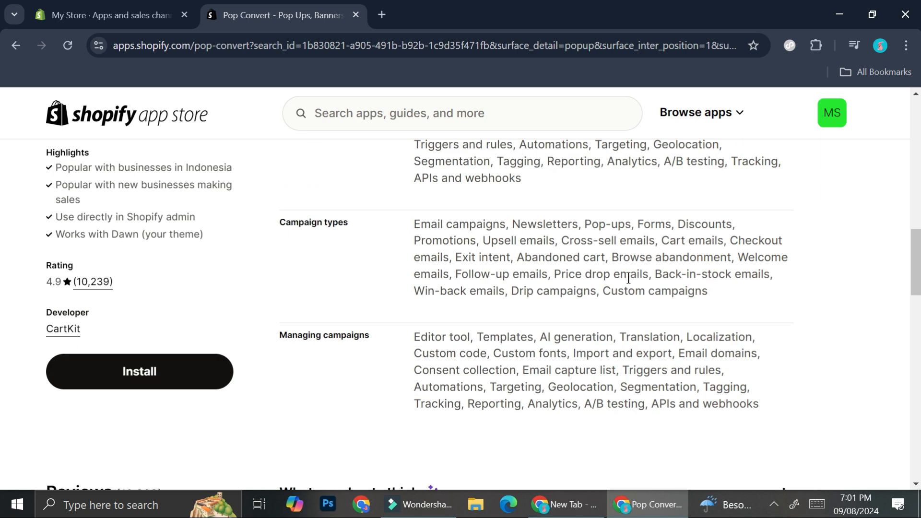
{"action": "scroll", "coordinate": [629, 279], "scroll_direction": "down", "scroll_amount": 4}
{"action": "scroll", "coordinate": [626, 275], "scroll_direction": "down", "scroll_amount": 1}
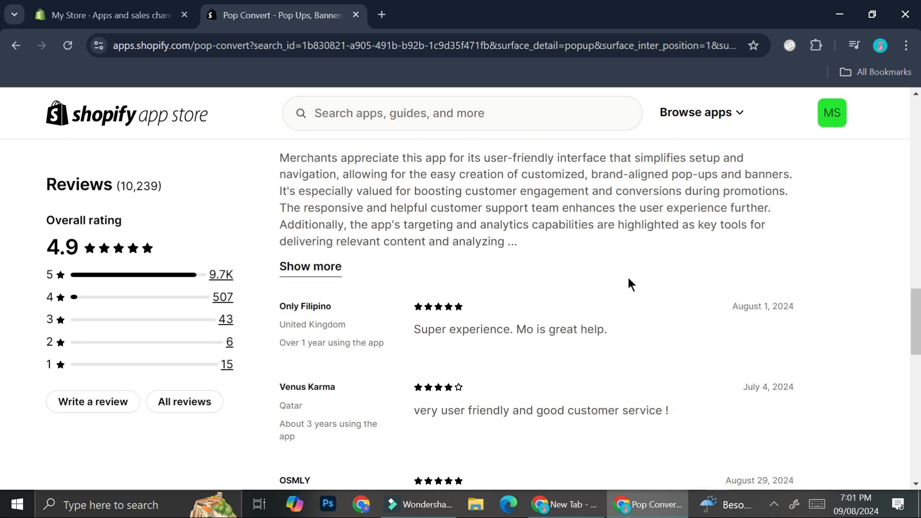
{"action": "scroll", "coordinate": [627, 275], "scroll_direction": "up", "scroll_amount": 2}
{"action": "scroll", "coordinate": [629, 281], "scroll_direction": "up", "scroll_amount": 3}
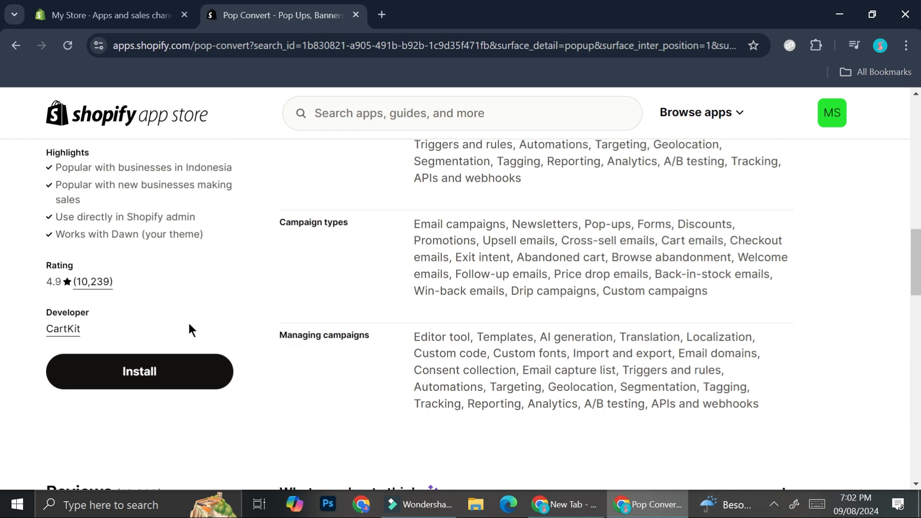
- Install Pop Convert - Pop Ups, Banners on the store and approve its requested data access
{"action": "left_click", "coordinate": [186, 363]}
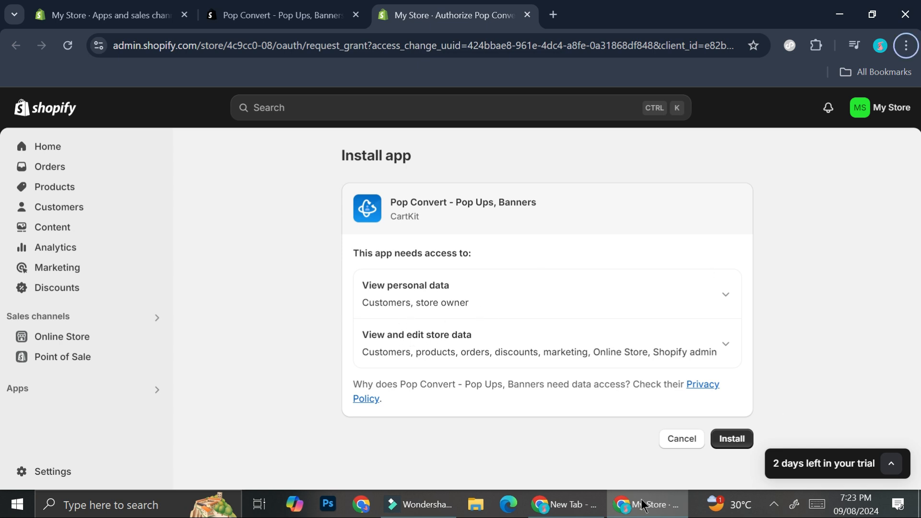
{"action": "left_click", "coordinate": [729, 443]}
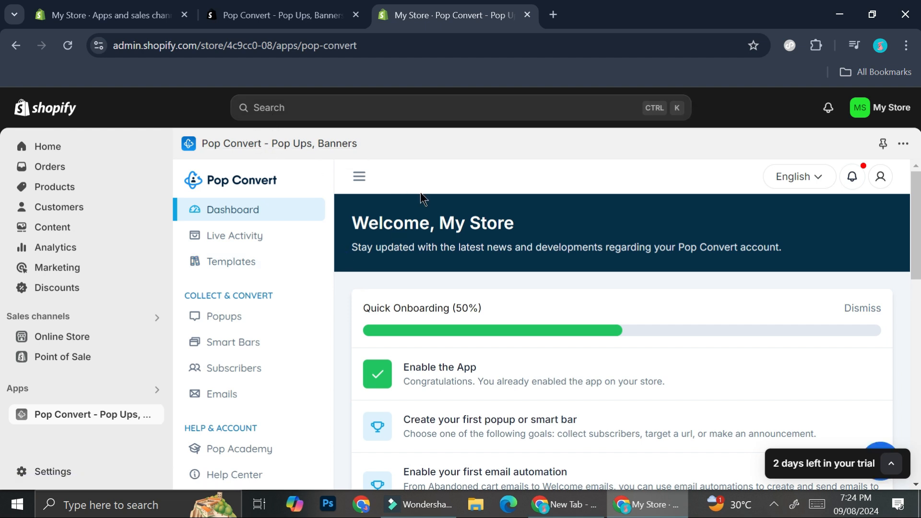
- Examine the Pop Convert dashboard's onboarding tasks, view and subscriber statistics, and latest campaigns section
{"action": "scroll", "coordinate": [552, 329], "scroll_direction": "down", "scroll_amount": 10}
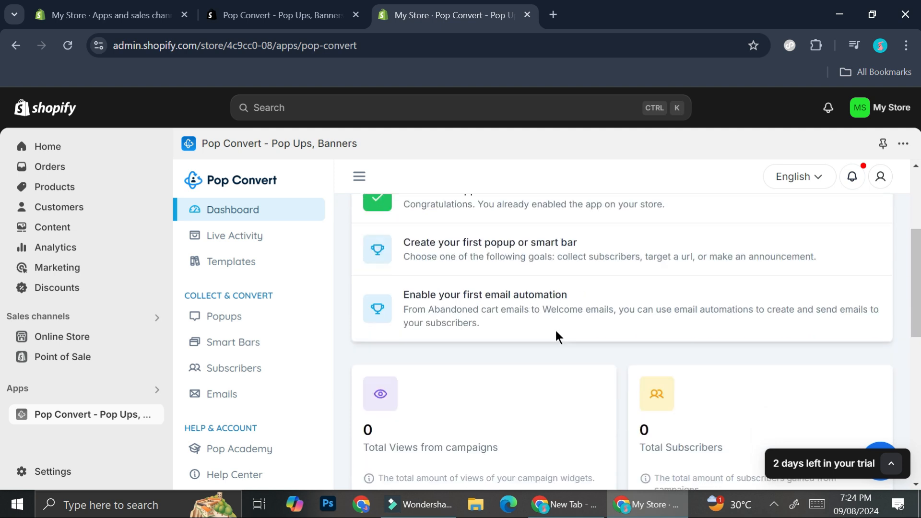
{"action": "scroll", "coordinate": [554, 328], "scroll_direction": "up", "scroll_amount": 10}
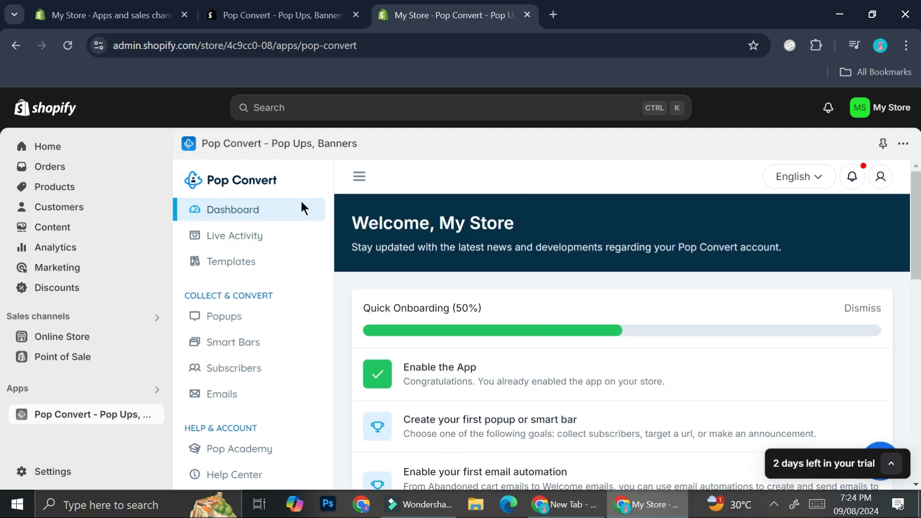
{"action": "scroll", "coordinate": [526, 237], "scroll_direction": "down", "scroll_amount": 5}
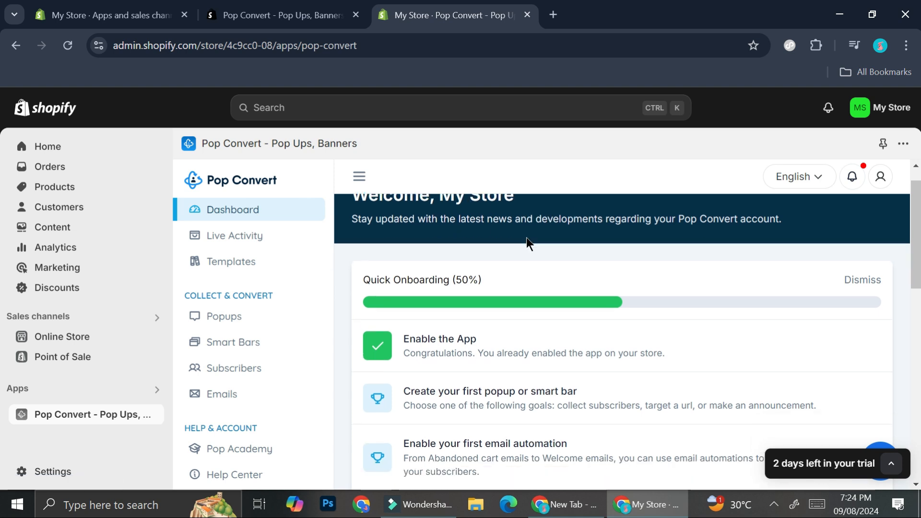
{"action": "scroll", "coordinate": [525, 237], "scroll_direction": "up", "scroll_amount": 3}
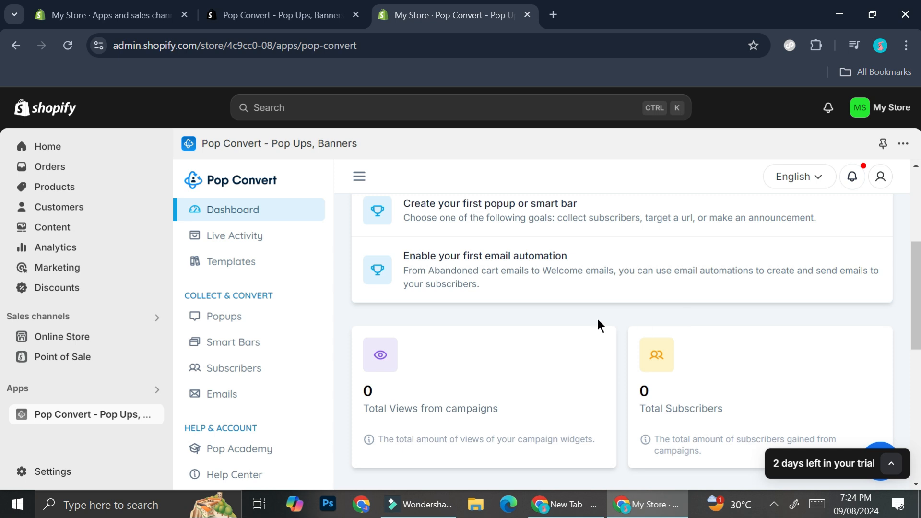
{"action": "scroll", "coordinate": [598, 321], "scroll_direction": "down", "scroll_amount": 1}
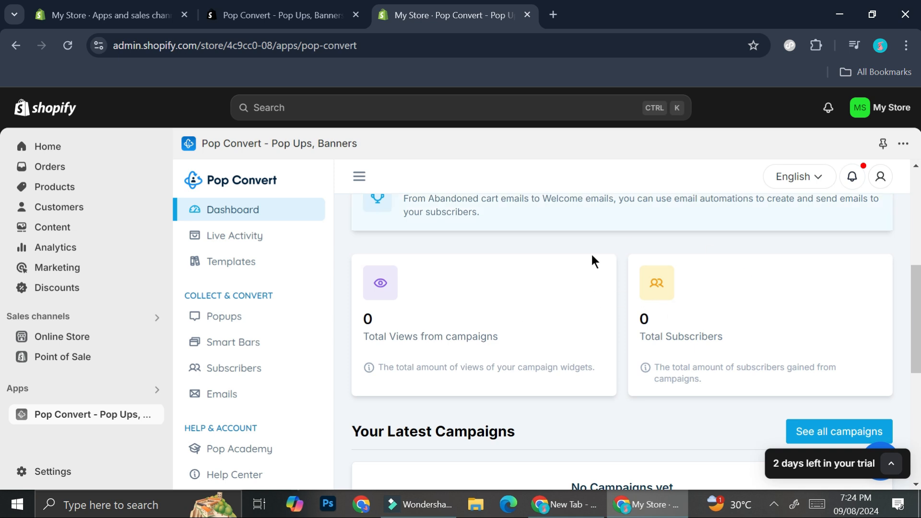
{"action": "scroll", "coordinate": [703, 308], "scroll_direction": "down", "scroll_amount": 2}
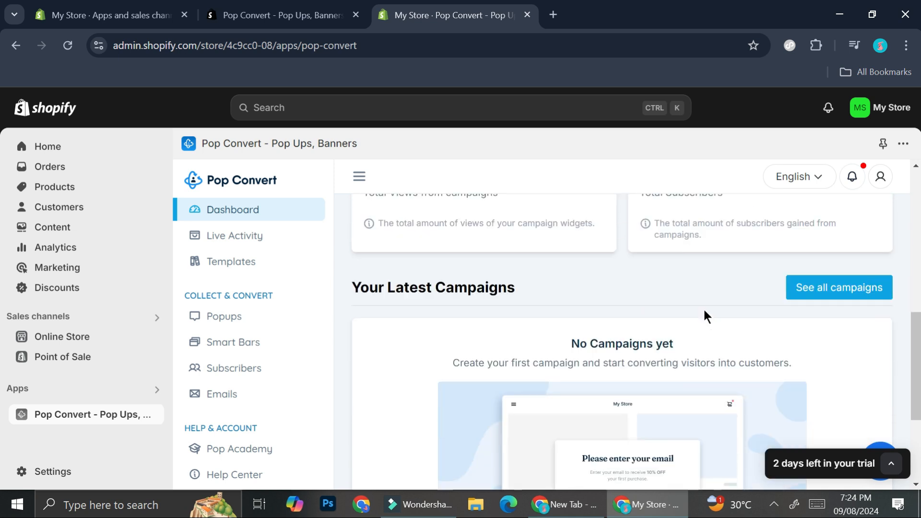
{"action": "scroll", "coordinate": [703, 307], "scroll_direction": "up", "scroll_amount": 1}
{"action": "scroll", "coordinate": [703, 308], "scroll_direction": "up", "scroll_amount": 1}
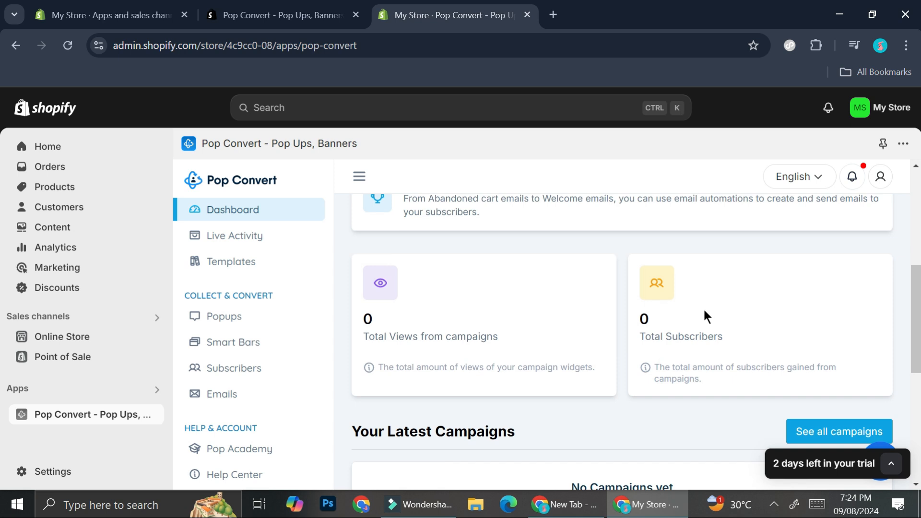
{"action": "scroll", "coordinate": [703, 308], "scroll_direction": "down", "scroll_amount": 3}
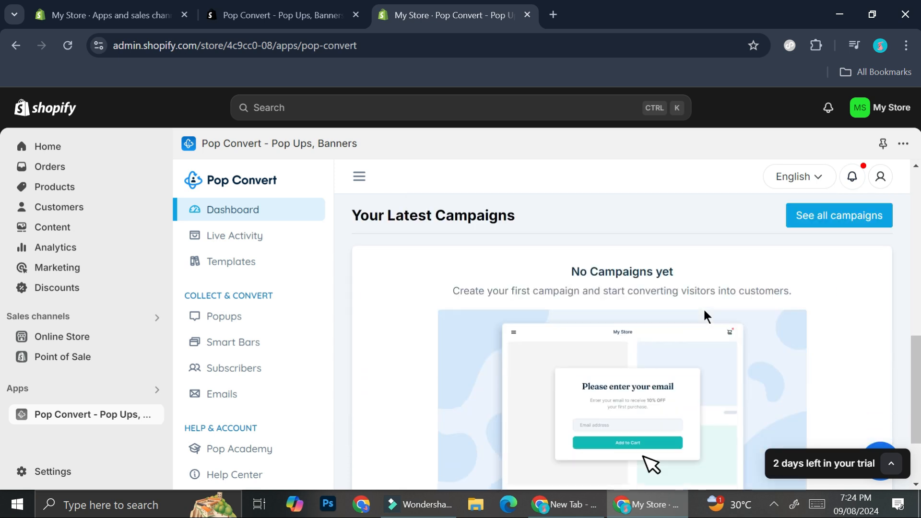
{"action": "scroll", "coordinate": [703, 308], "scroll_direction": "down", "scroll_amount": 2}
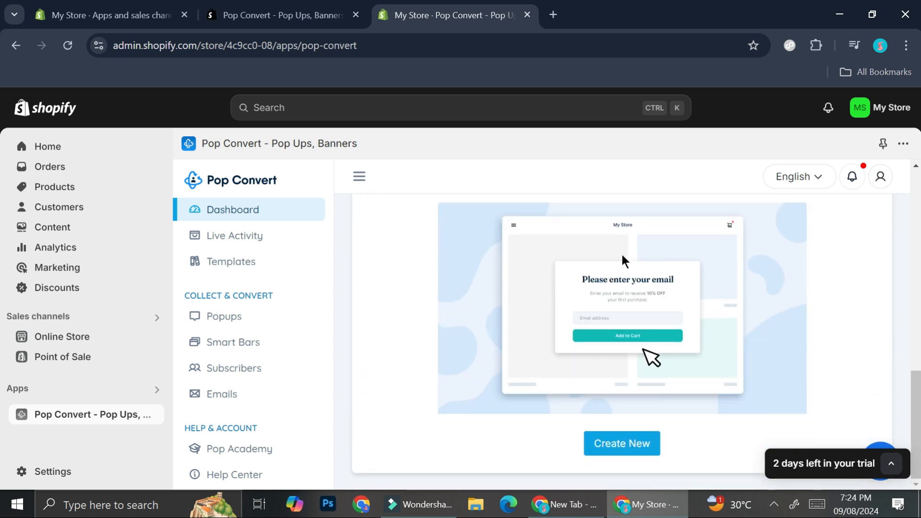
{"action": "scroll", "coordinate": [560, 338], "scroll_direction": "up", "scroll_amount": 5}
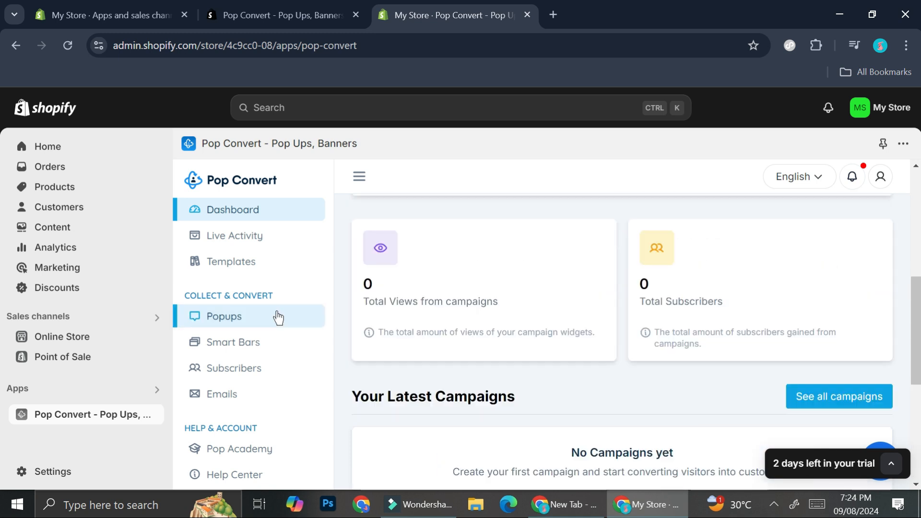
- Create a popup campaign named "Subscribe" with the Get Subscribers goal
{"action": "left_click", "coordinate": [237, 311]}
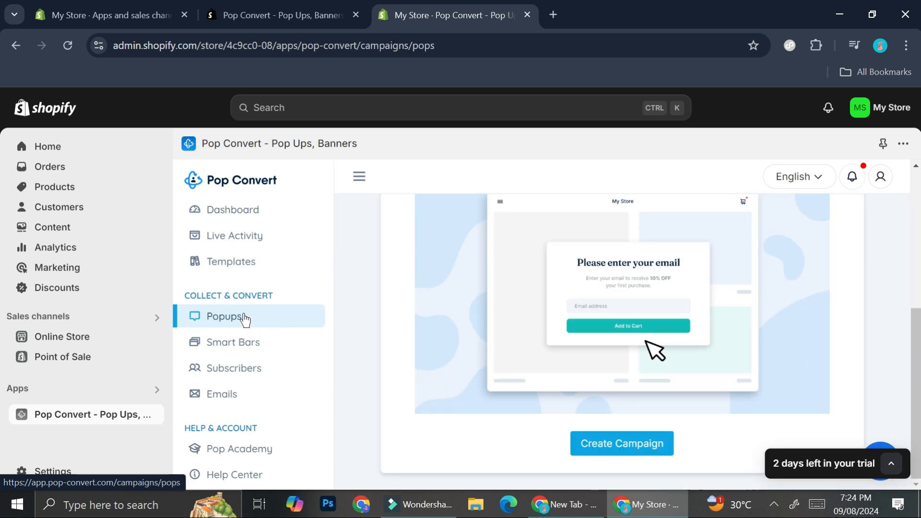
{"action": "scroll", "coordinate": [612, 337], "scroll_direction": "up", "scroll_amount": 2}
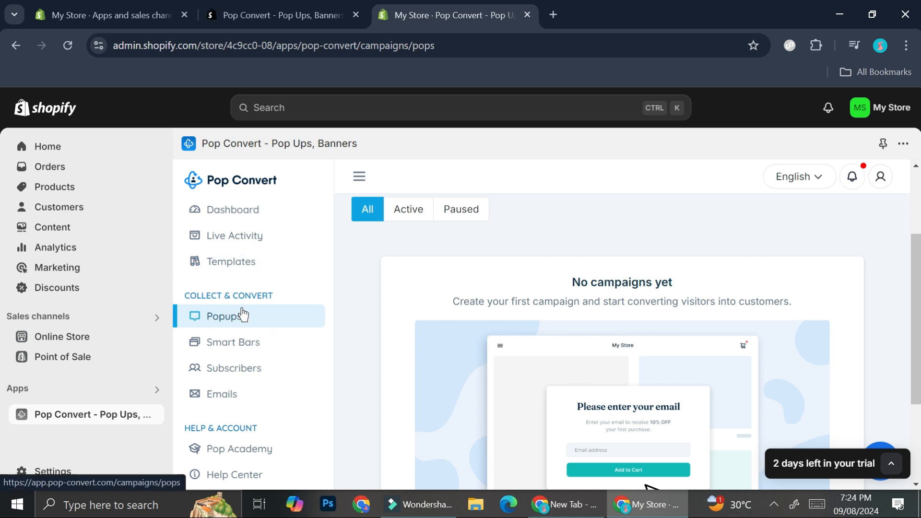
{"action": "scroll", "coordinate": [663, 274], "scroll_direction": "down", "scroll_amount": 3}
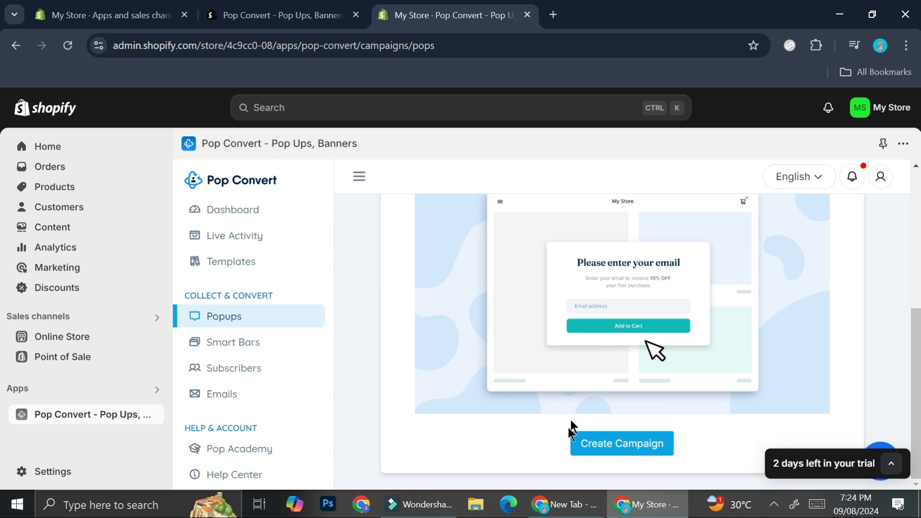
{"action": "left_click", "coordinate": [578, 442]}
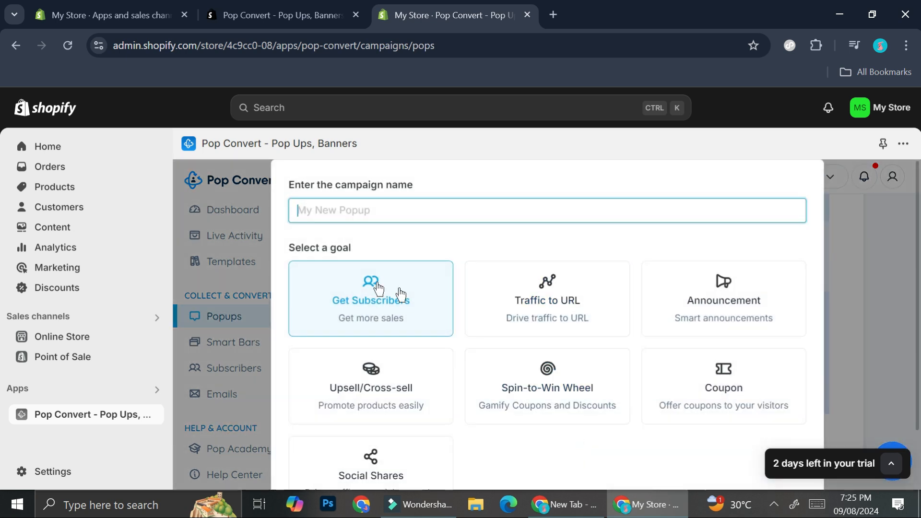
{"action": "scroll", "coordinate": [509, 376], "scroll_direction": "down", "scroll_amount": 2}
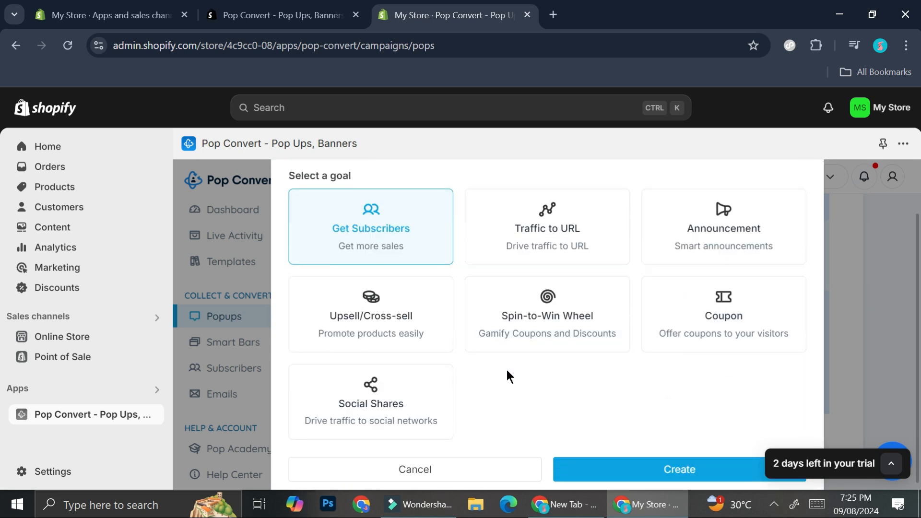
{"action": "left_click", "coordinate": [607, 316]}
{"action": "scroll", "coordinate": [620, 365], "scroll_direction": "down", "scroll_amount": 1}
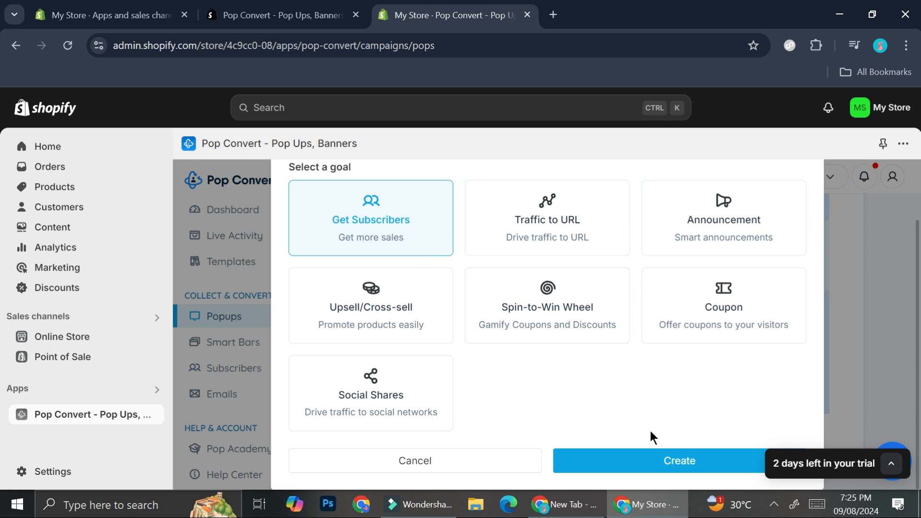
{"action": "left_click", "coordinate": [621, 469]}
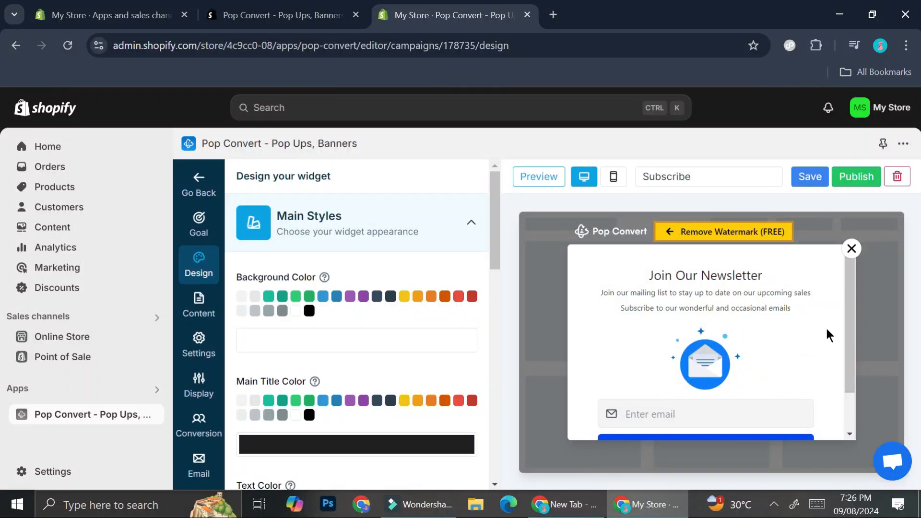
- Look through the newsletter popup's preview from its title to the submit button
{"action": "scroll", "coordinate": [768, 285], "scroll_direction": "down", "scroll_amount": 3}
{"action": "scroll", "coordinate": [768, 287], "scroll_direction": "up", "scroll_amount": 2}
{"action": "scroll", "coordinate": [785, 345], "scroll_direction": "down", "scroll_amount": 2}
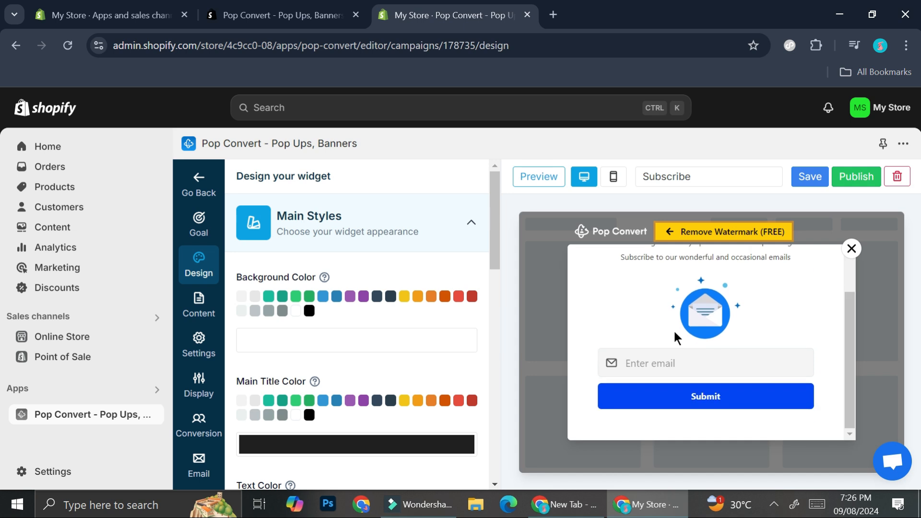
- Set the popup's background color to the dark blue-grey swatch
{"action": "left_click", "coordinate": [276, 300]}
{"action": "left_click", "coordinate": [364, 297]}
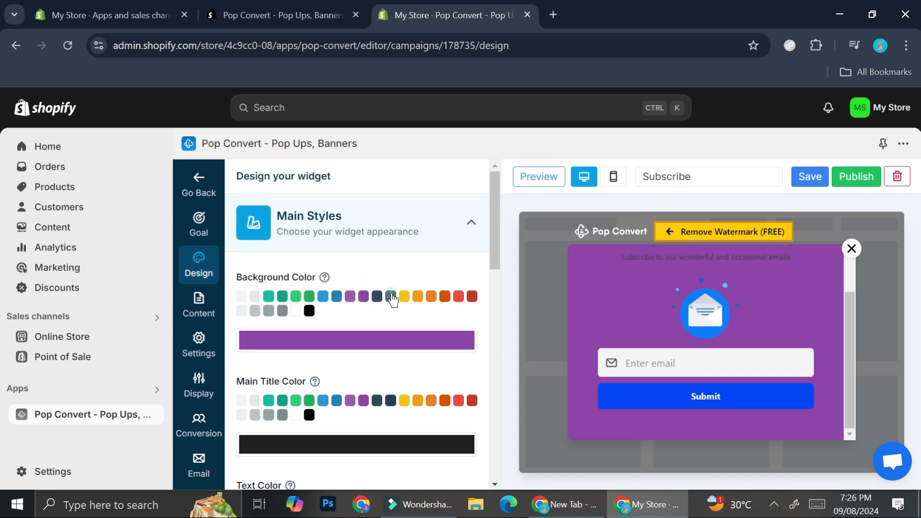
{"action": "left_click", "coordinate": [391, 297]}
- Change the popup's main title color to dark purple
{"action": "scroll", "coordinate": [329, 350], "scroll_direction": "down", "scroll_amount": 3}
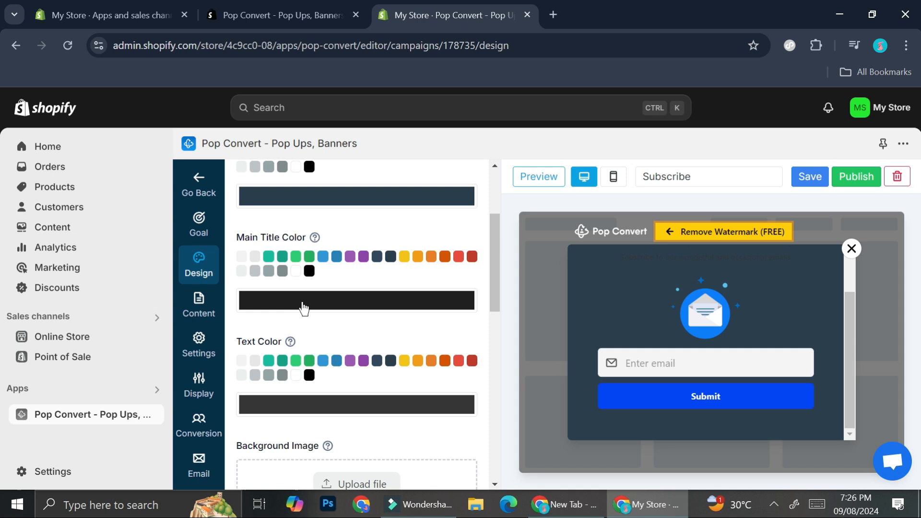
{"action": "left_click", "coordinate": [365, 259]}
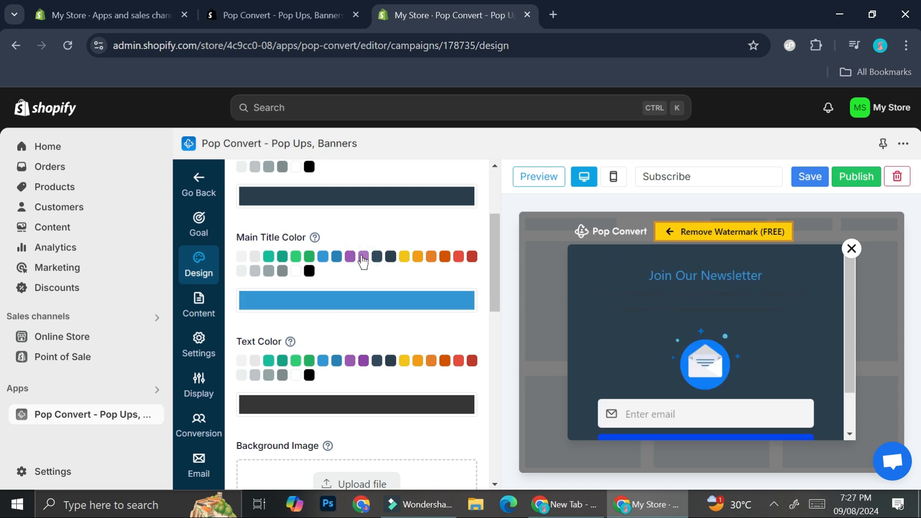
{"action": "left_click", "coordinate": [362, 255]}
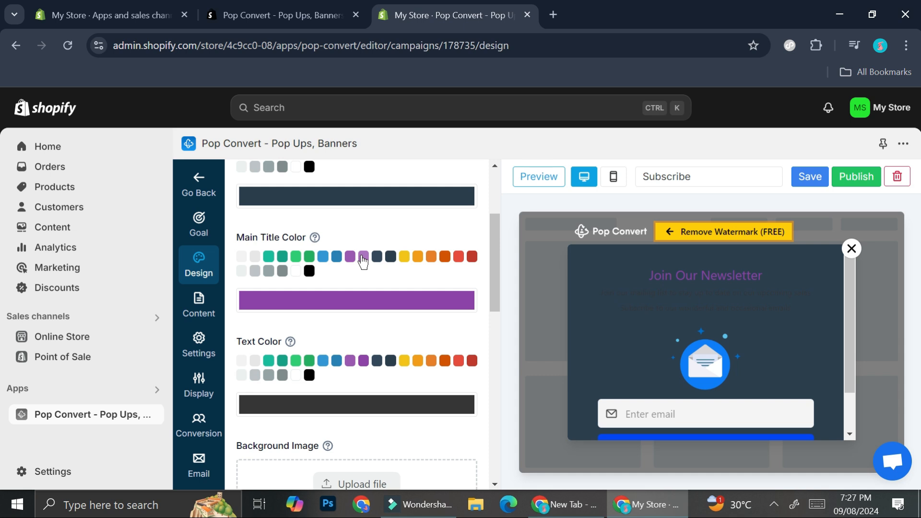
- Check the popup preview's readability and set the text color to white
{"action": "scroll", "coordinate": [771, 375], "scroll_direction": "down", "scroll_amount": 2}
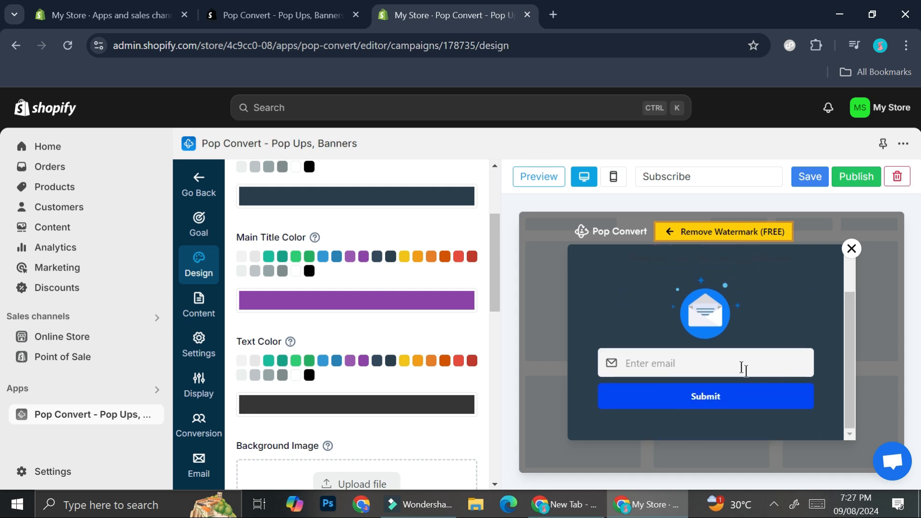
{"action": "scroll", "coordinate": [743, 370], "scroll_direction": "up", "scroll_amount": 2}
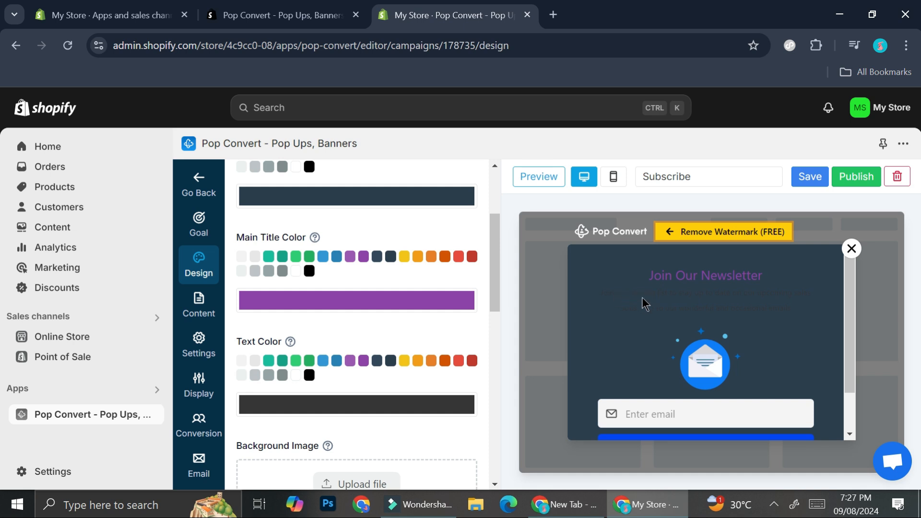
{"action": "left_click", "coordinate": [242, 360]}
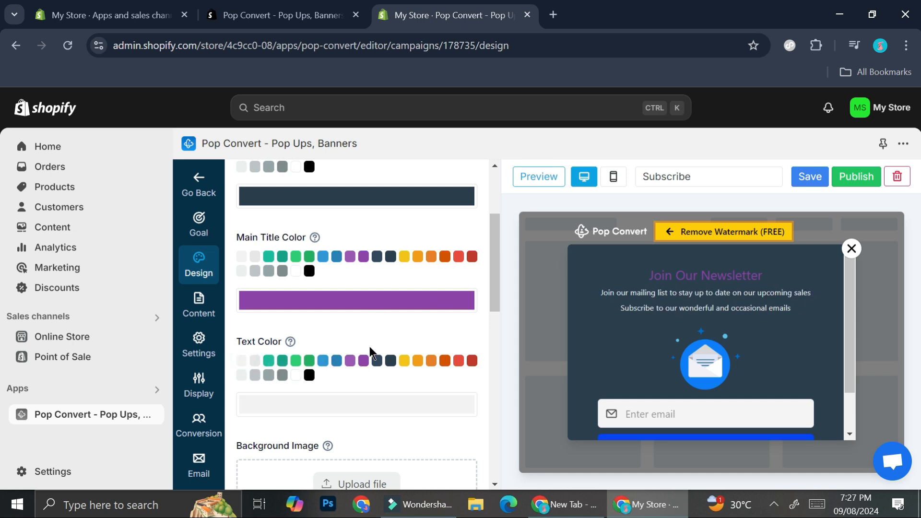
{"action": "left_click", "coordinate": [296, 375]}
- Review the main style settings and the background image sources, including the image library and the AI image generator
{"action": "scroll", "coordinate": [356, 370], "scroll_direction": "down", "scroll_amount": 6}
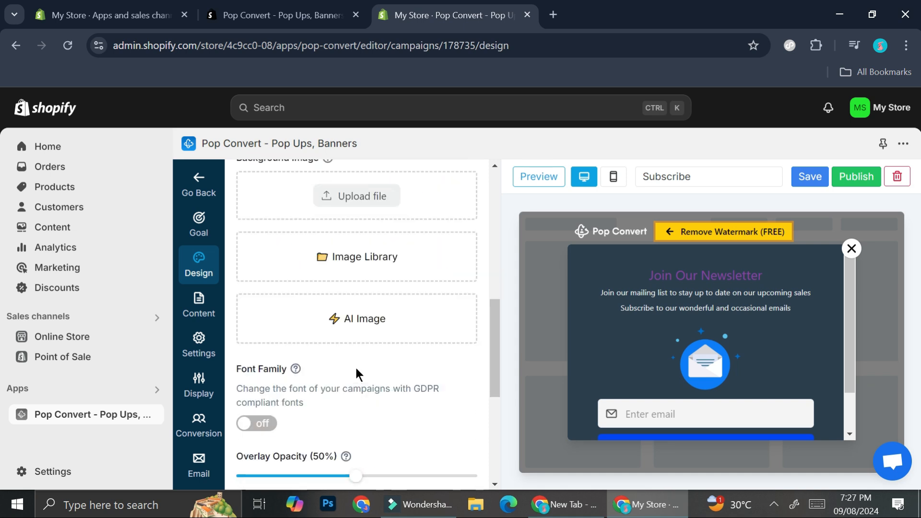
{"action": "scroll", "coordinate": [356, 371], "scroll_direction": "up", "scroll_amount": 3}
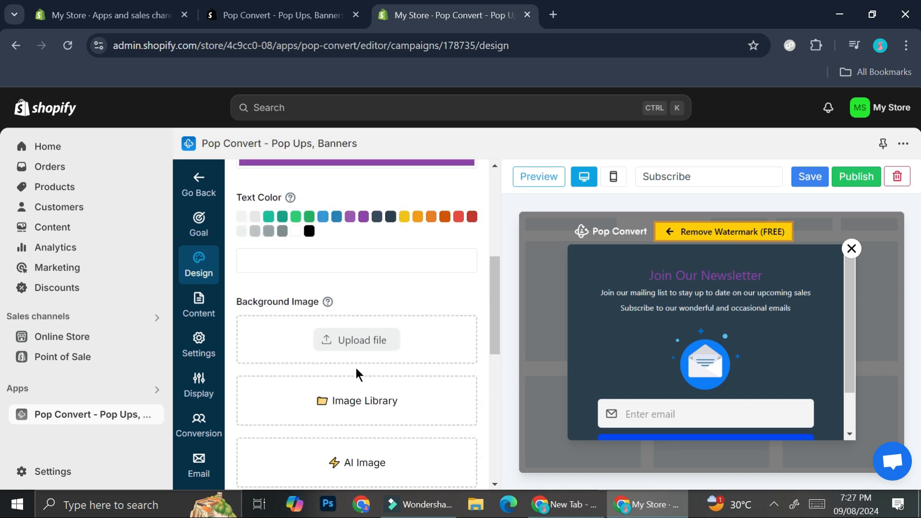
{"action": "scroll", "coordinate": [355, 367], "scroll_direction": "up", "scroll_amount": 6}
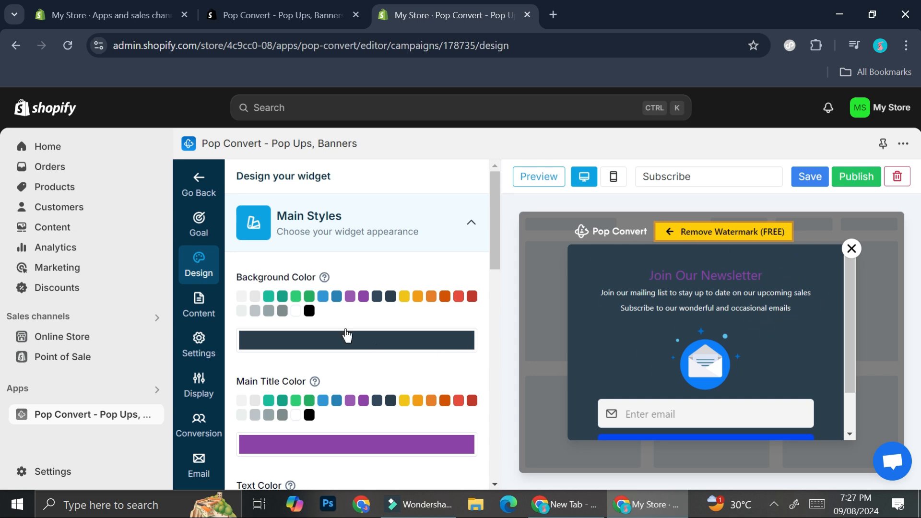
{"action": "scroll", "coordinate": [346, 335], "scroll_direction": "down", "scroll_amount": 4}
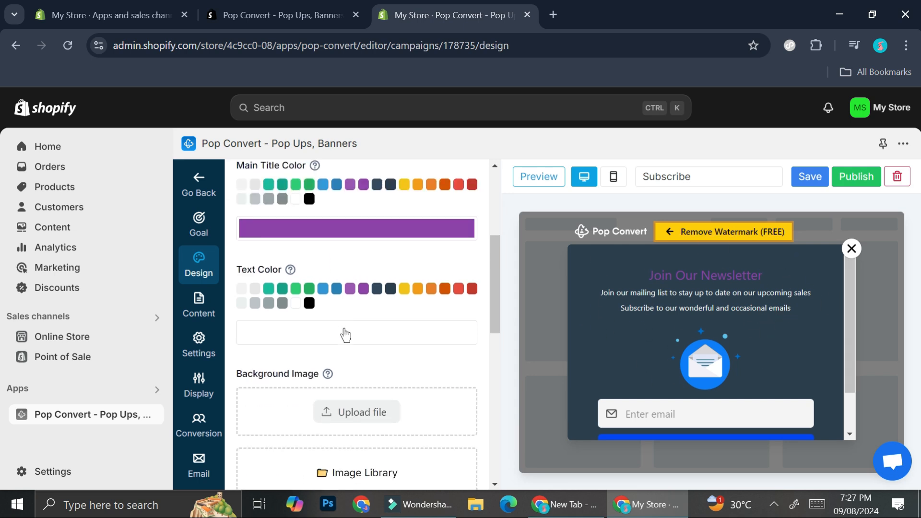
{"action": "scroll", "coordinate": [344, 333], "scroll_direction": "down", "scroll_amount": 1}
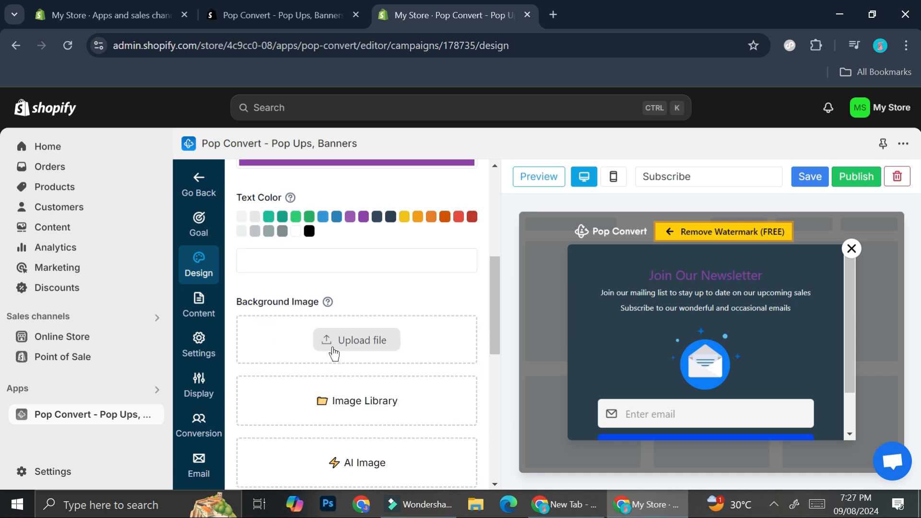
{"action": "left_click", "coordinate": [362, 406]}
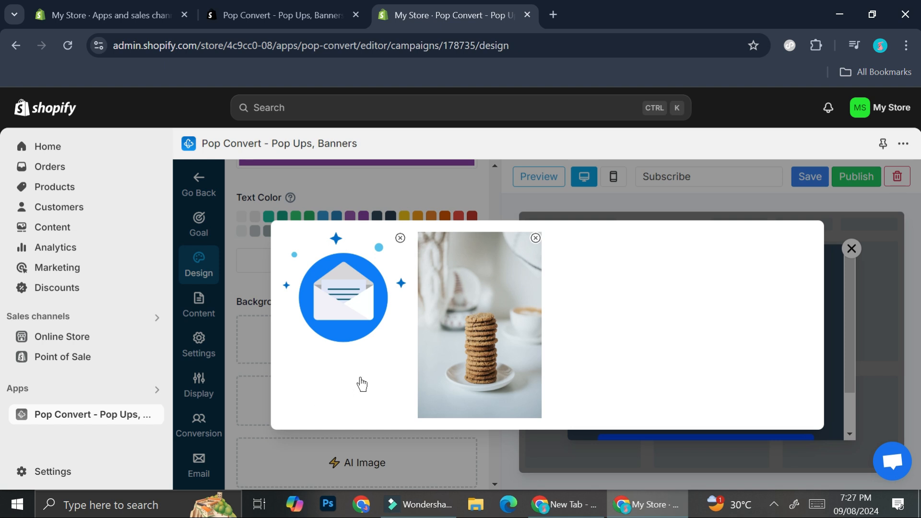
{"action": "left_click", "coordinate": [258, 259]}
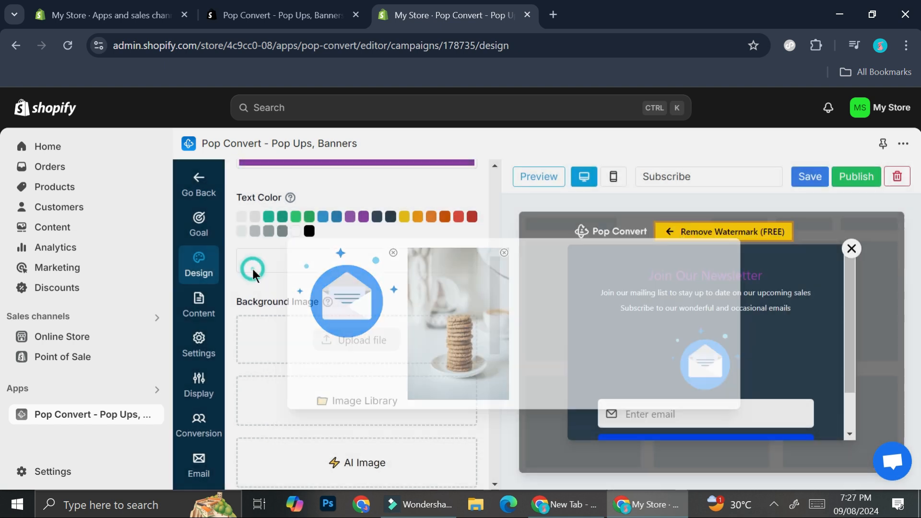
{"action": "left_click", "coordinate": [322, 469]}
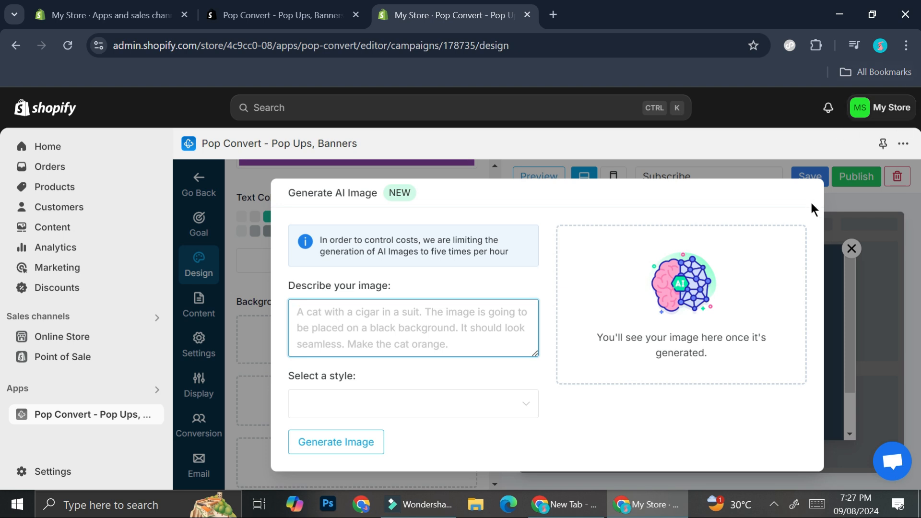
{"action": "left_click", "coordinate": [243, 296]}
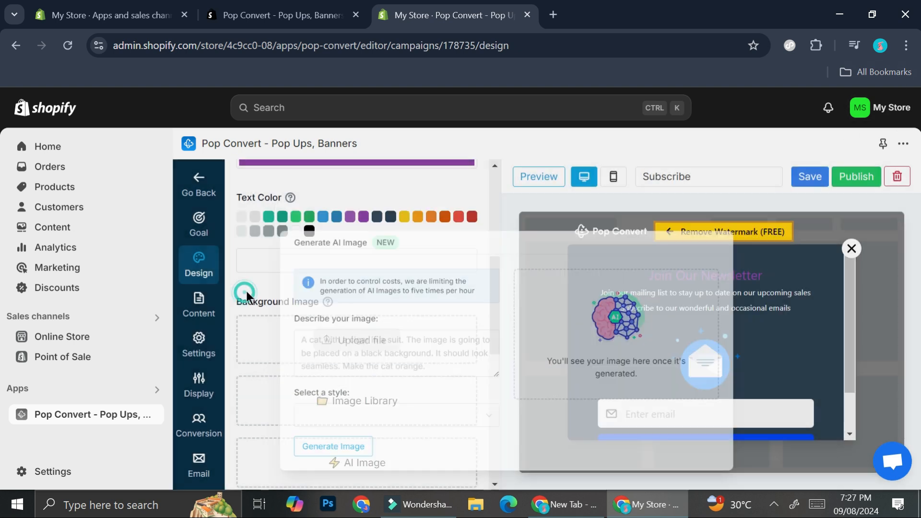
- Upload an illustration of two cats in dresses from the device as the popup's background image
{"action": "left_click", "coordinate": [369, 342]}
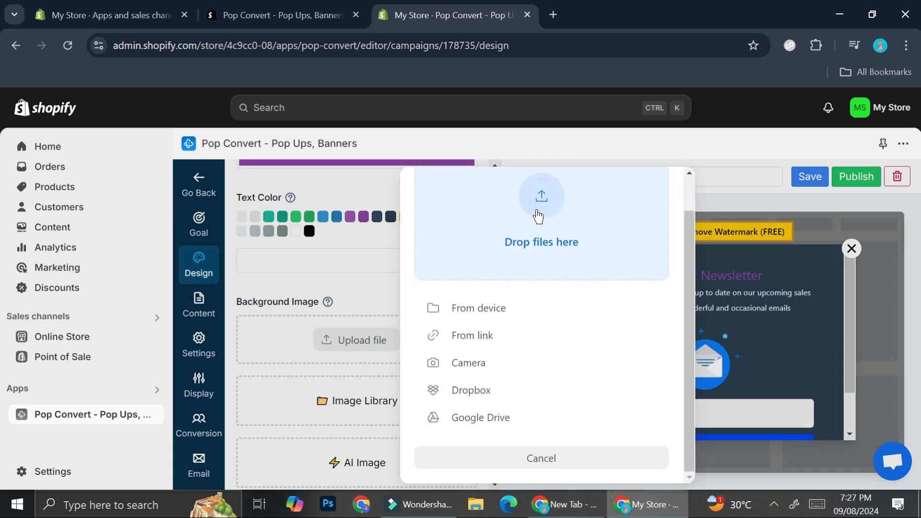
{"action": "left_click", "coordinate": [490, 317]}
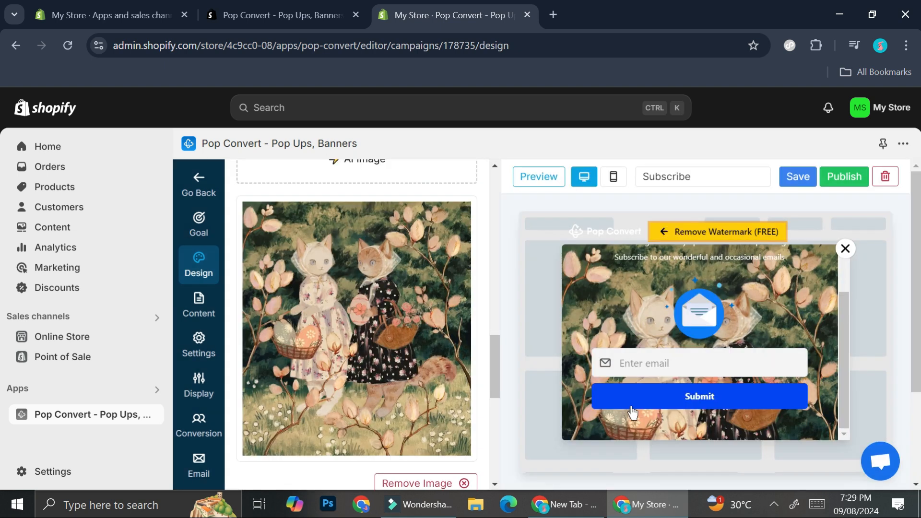
- Set the overlay opacity to 59% and adjust the popup's padding and maximum width
{"action": "scroll", "coordinate": [361, 311], "scroll_direction": "up", "scroll_amount": 4}
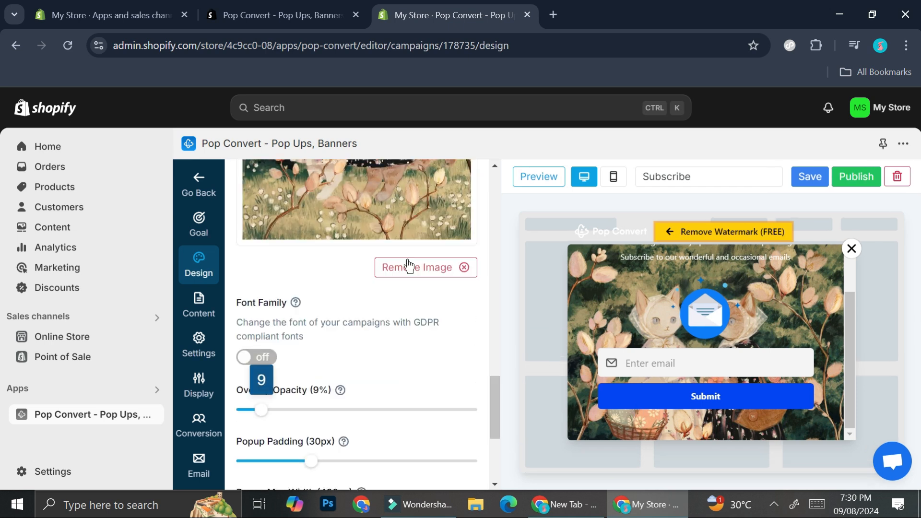
{"action": "left_click_drag", "start_coordinate": [261, 409], "coordinate": [377, 410]}
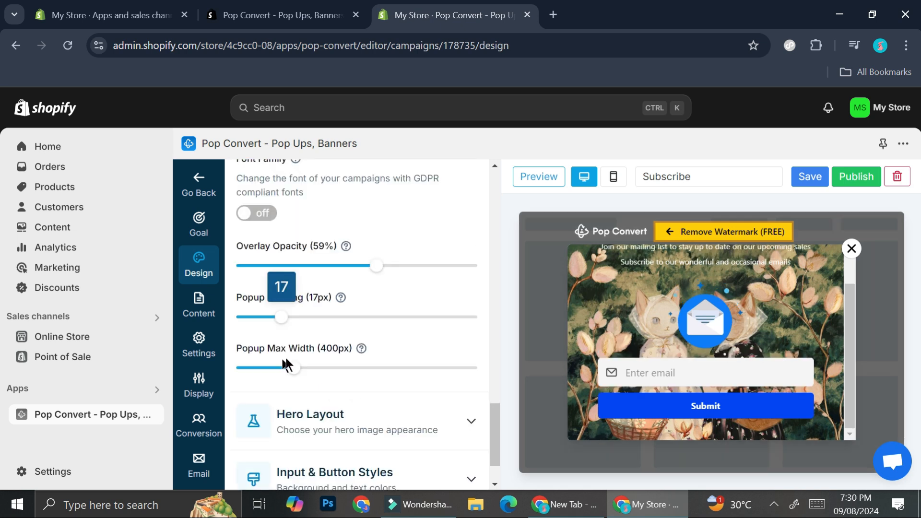
{"action": "left_click_drag", "start_coordinate": [284, 358], "coordinate": [310, 359]}
{"action": "mouse_move", "coordinate": [311, 324]}
{"action": "left_mouse_down"}
{"action": "mouse_move", "coordinate": [230, 321]}
{"action": "mouse_move", "coordinate": [373, 327]}
{"action": "mouse_move", "coordinate": [311, 335]}
{"action": "mouse_move", "coordinate": [302, 325]}
{"action": "left_mouse_up"}
{"action": "mouse_move", "coordinate": [294, 368]}
{"action": "left_mouse_down"}
{"action": "mouse_move", "coordinate": [293, 377]}
{"action": "mouse_move", "coordinate": [377, 384]}
{"action": "mouse_move", "coordinate": [290, 376]}
{"action": "left_mouse_up"}
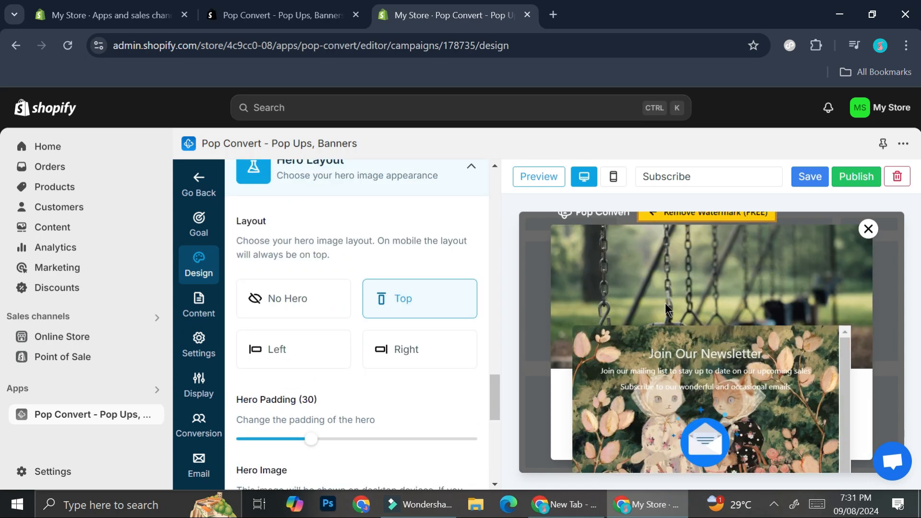
- Try the Right hero image layout and settle on No Hero for the popup
{"action": "left_click", "coordinate": [418, 352]}
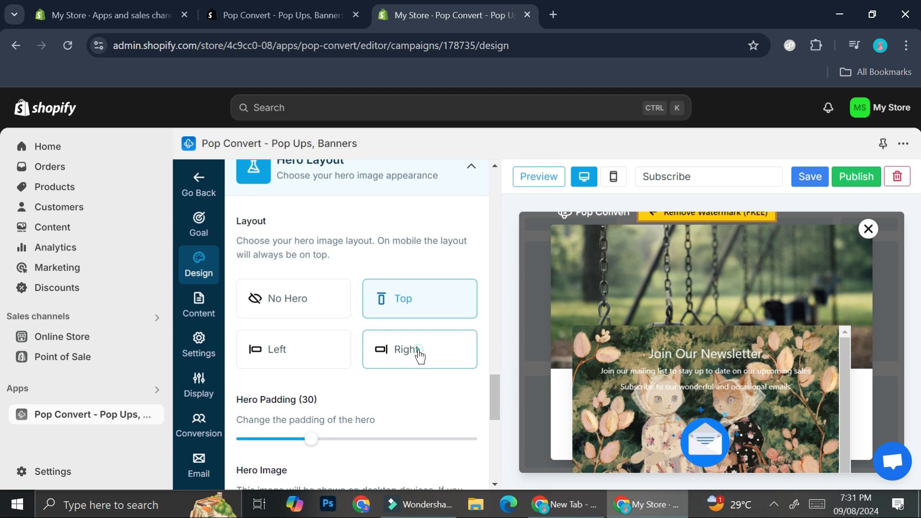
{"action": "left_click", "coordinate": [296, 307]}
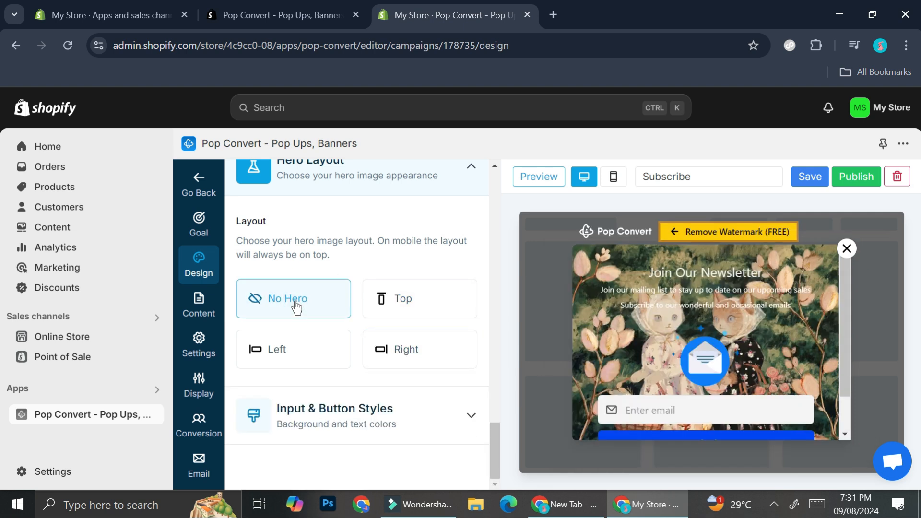
- Set the submit button's background color to dark orange in the input and button styles
{"action": "left_click", "coordinate": [447, 441]}
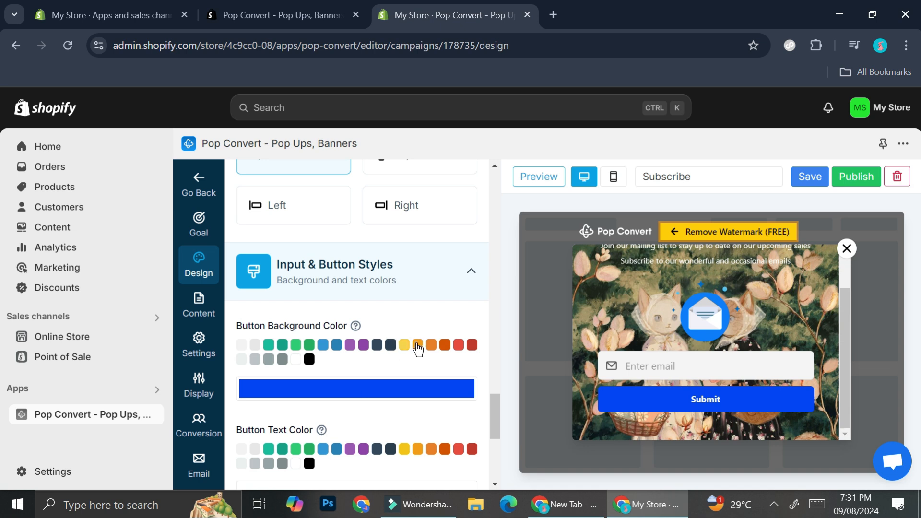
{"action": "left_click", "coordinate": [366, 344]}
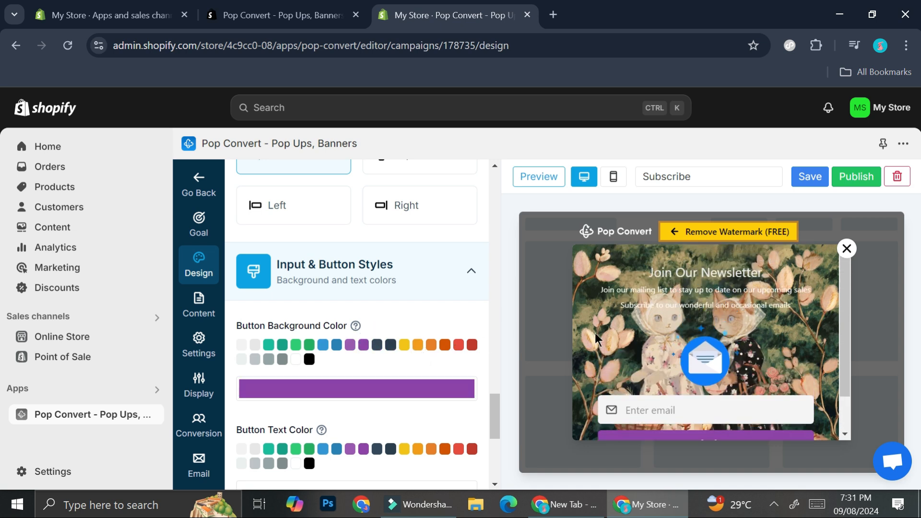
{"action": "left_click", "coordinate": [445, 344]}
- Examine the remaining button and input color settings, and compare the popup's mobile and desktop previews
{"action": "scroll", "coordinate": [355, 400], "scroll_direction": "down", "scroll_amount": 2}
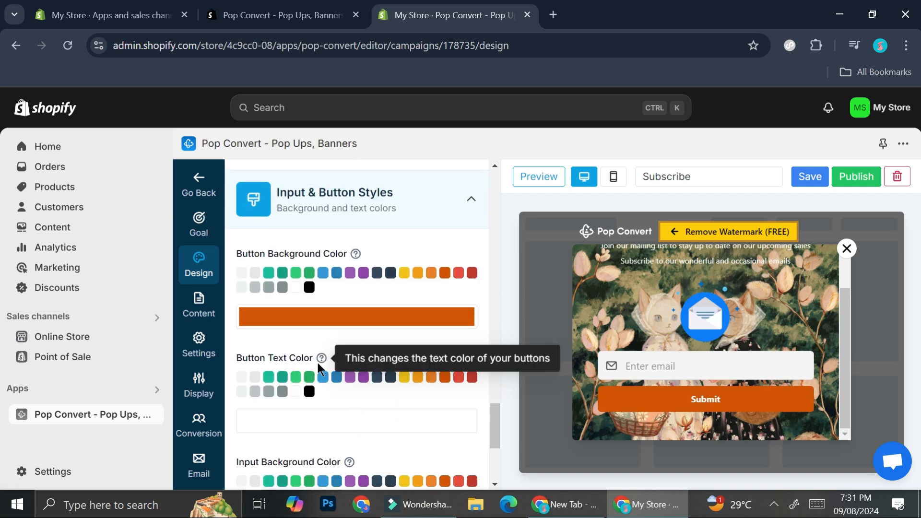
{"action": "scroll", "coordinate": [502, 364], "scroll_direction": "down", "scroll_amount": 1}
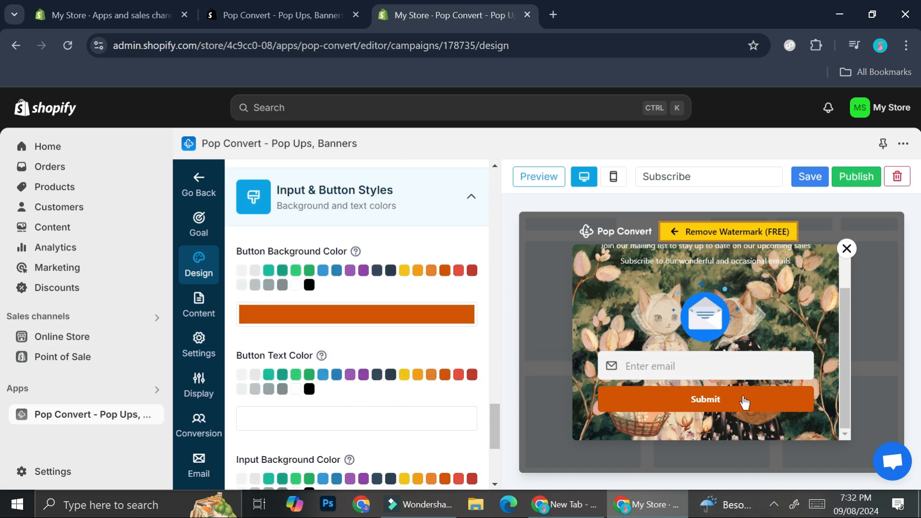
{"action": "scroll", "coordinate": [745, 398], "scroll_direction": "up", "scroll_amount": 1}
{"action": "scroll", "coordinate": [745, 396], "scroll_direction": "down", "scroll_amount": 1}
{"action": "scroll", "coordinate": [433, 364], "scroll_direction": "down", "scroll_amount": 4}
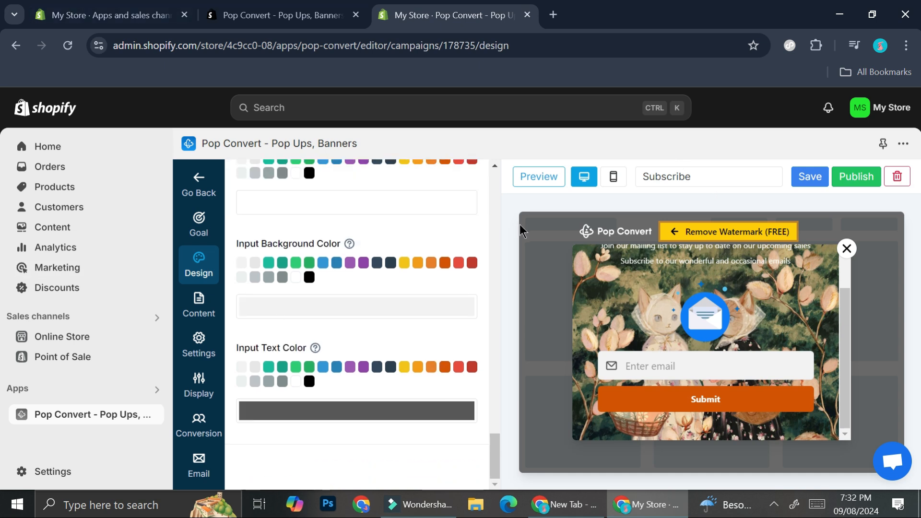
{"action": "left_click", "coordinate": [614, 178]}
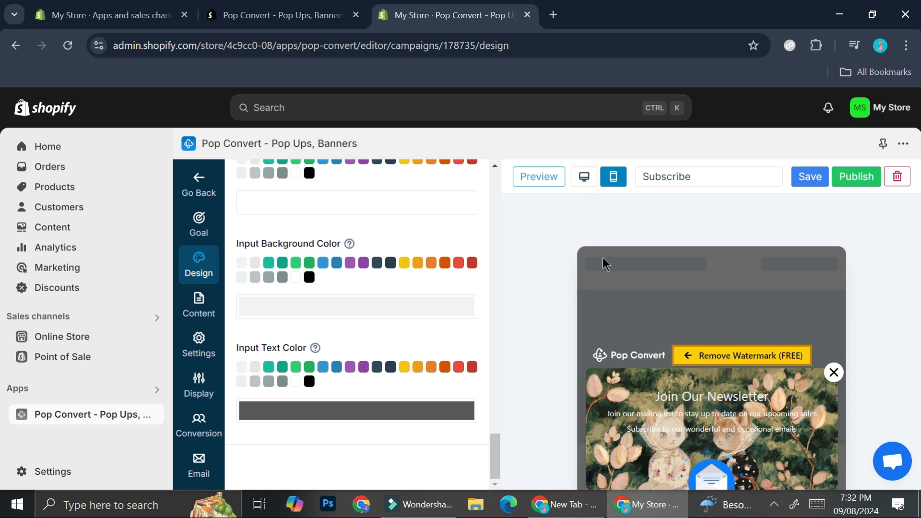
{"action": "left_click", "coordinate": [587, 178]}
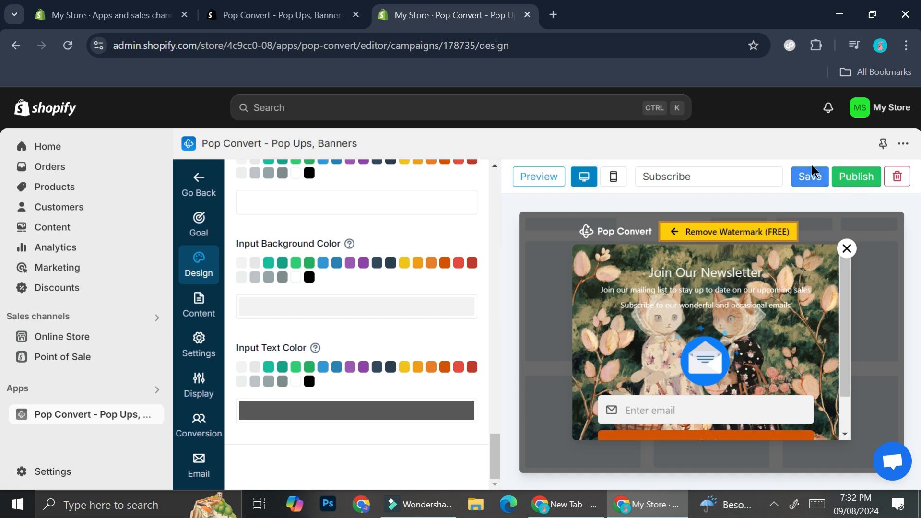
- Publish the Subscribe popup campaign and confirm the publication
{"action": "left_click", "coordinate": [848, 180]}
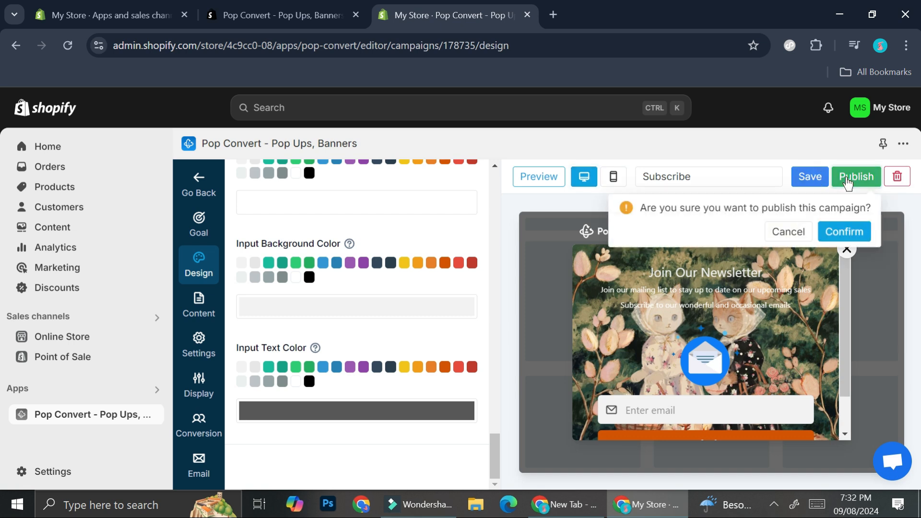
{"action": "left_click", "coordinate": [851, 224]}
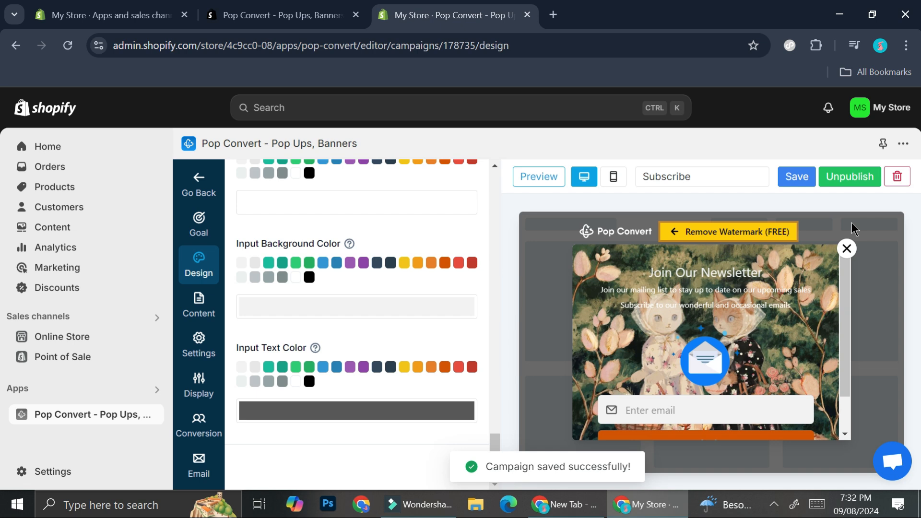
- Return to the Pop Convert dashboard and review the Subscribe campaign's entry and statistics
{"action": "left_click", "coordinate": [199, 185]}
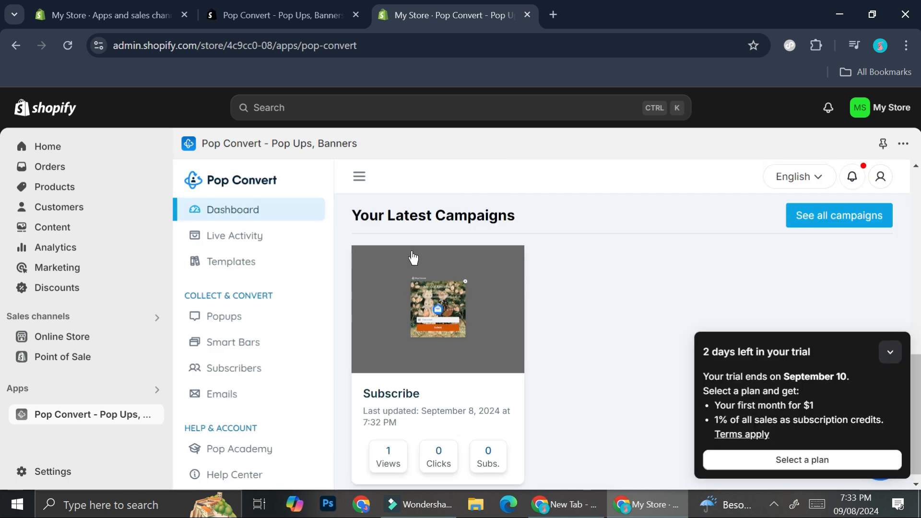
{"action": "scroll", "coordinate": [517, 309], "scroll_direction": "up", "scroll_amount": 8}
{"action": "scroll", "coordinate": [504, 292], "scroll_direction": "down", "scroll_amount": 5}
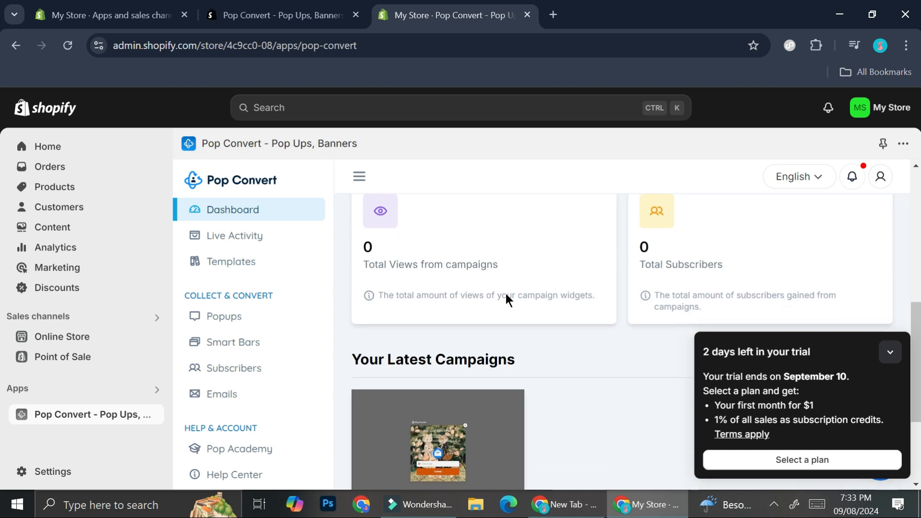
{"action": "scroll", "coordinate": [506, 294], "scroll_direction": "down", "scroll_amount": 2}
{"action": "scroll", "coordinate": [474, 368], "scroll_direction": "down", "scroll_amount": 2}
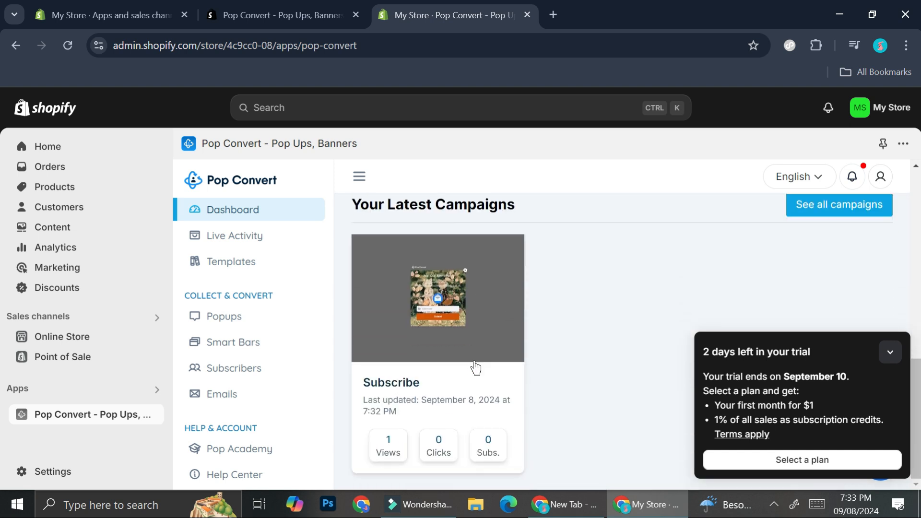
- Open the Subscribe campaign in the editor and review the newsletter text block in its content settings
{"action": "left_click", "coordinate": [434, 303]}
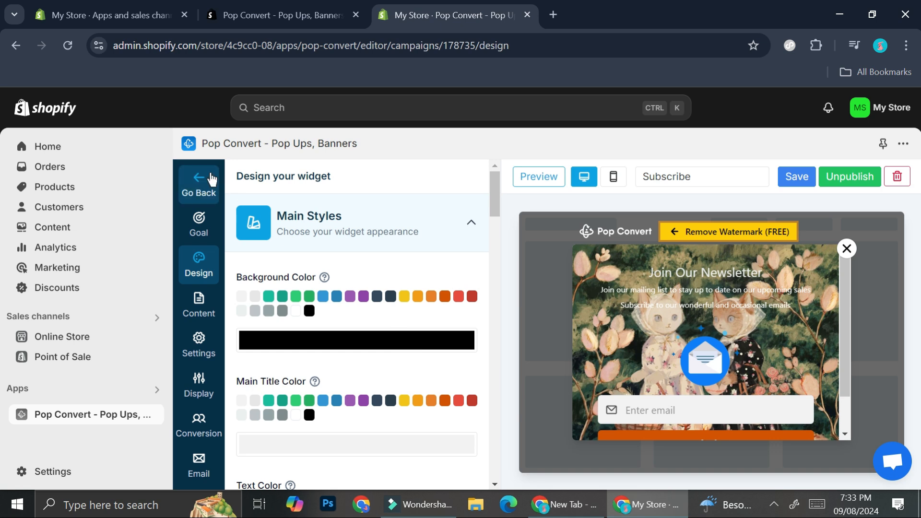
{"action": "left_click", "coordinate": [199, 301]}
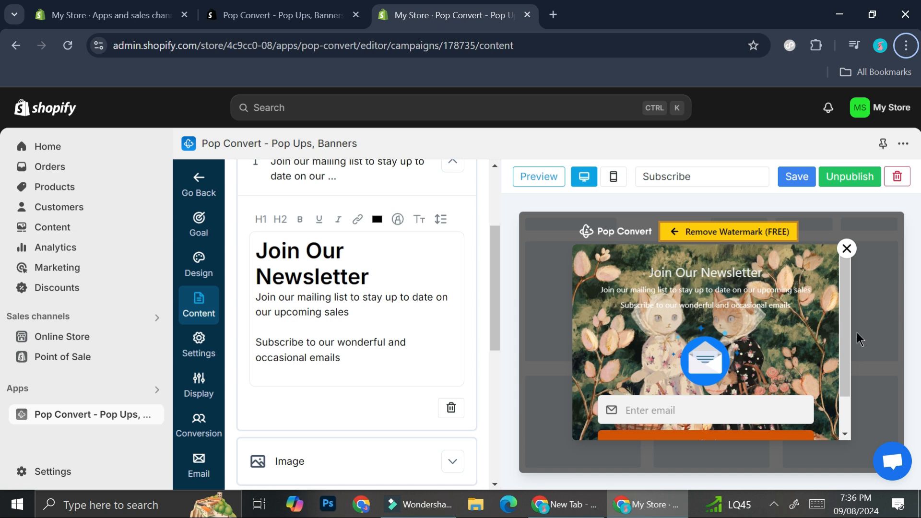
{"action": "left_click", "coordinate": [369, 344]}
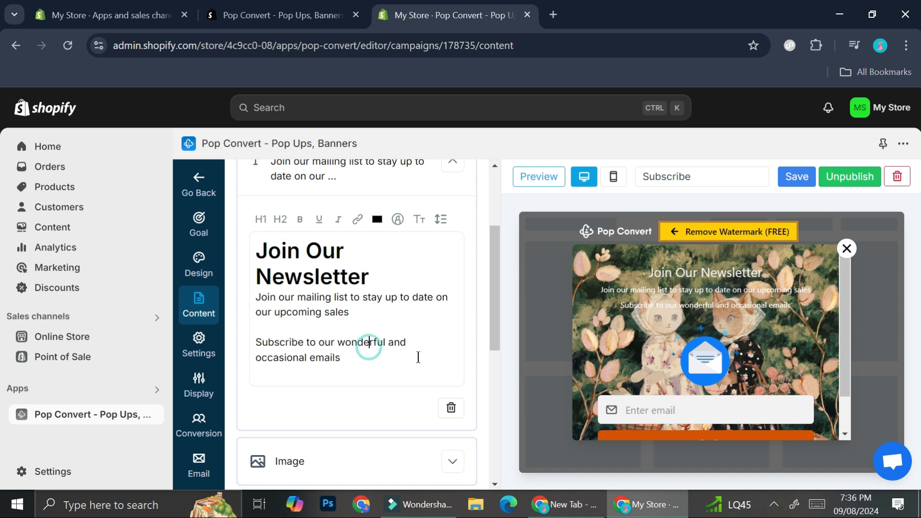
{"action": "triple_click", "coordinate": [418, 360]}
{"action": "left_click", "coordinate": [380, 300]}
{"action": "scroll", "coordinate": [383, 304], "scroll_direction": "down", "scroll_amount": 1}
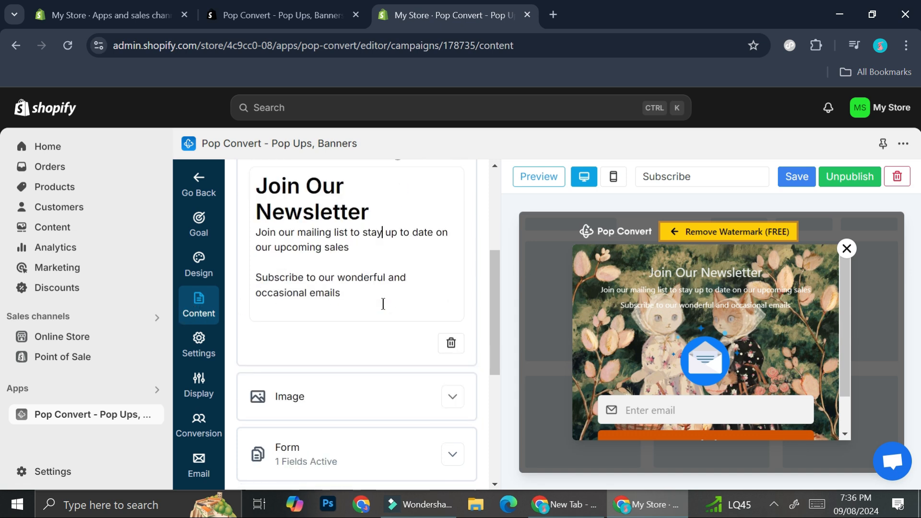
{"action": "scroll", "coordinate": [383, 304], "scroll_direction": "down", "scroll_amount": 2}
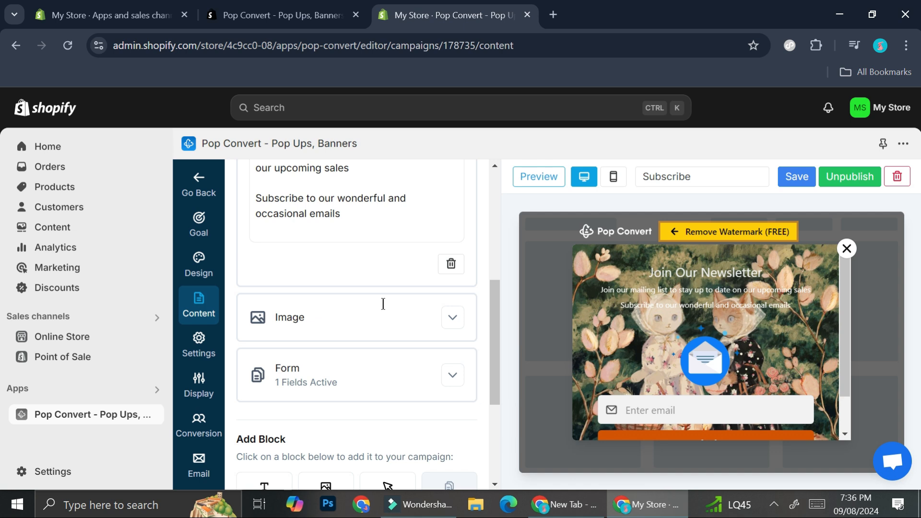
- Examine the Image block's upload, library and AI image options, and expand the Form block to see its fields
{"action": "left_click", "coordinate": [383, 307]}
{"action": "scroll", "coordinate": [383, 311], "scroll_direction": "down", "scroll_amount": 3}
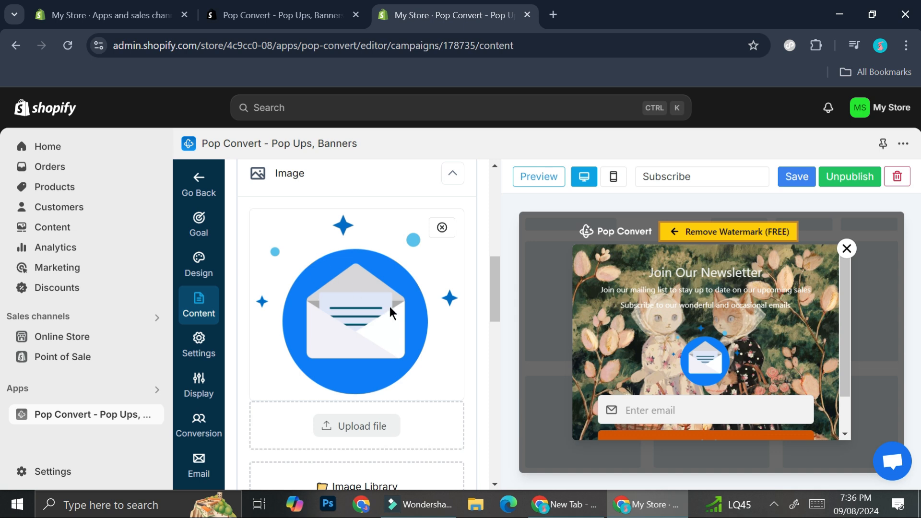
{"action": "scroll", "coordinate": [369, 329], "scroll_direction": "down", "scroll_amount": 3}
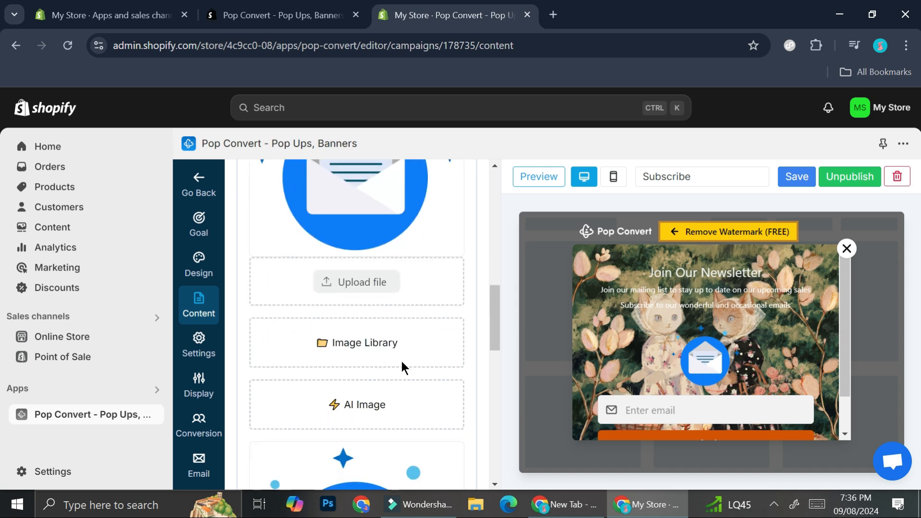
{"action": "scroll", "coordinate": [402, 363], "scroll_direction": "down", "scroll_amount": 5}
{"action": "scroll", "coordinate": [402, 363], "scroll_direction": "up", "scroll_amount": 5}
{"action": "scroll", "coordinate": [365, 292], "scroll_direction": "up", "scroll_amount": 5}
{"action": "scroll", "coordinate": [362, 290], "scroll_direction": "down", "scroll_amount": 3}
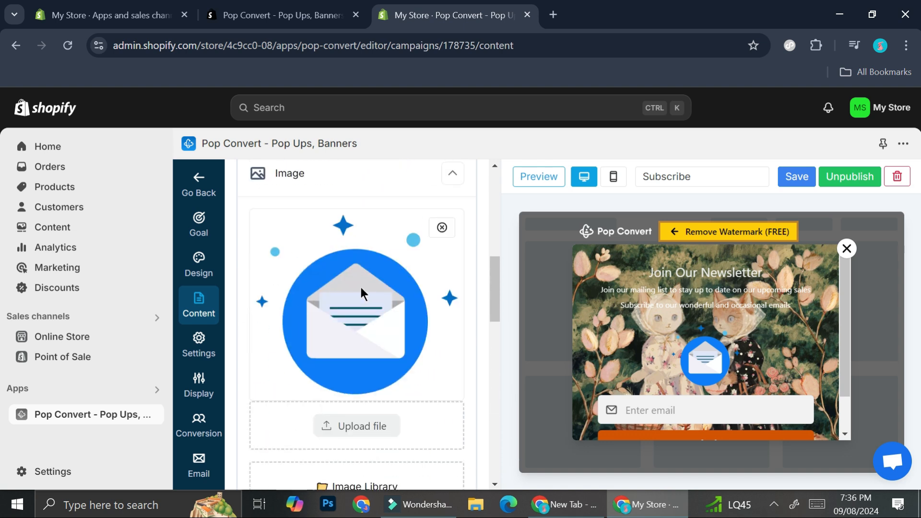
{"action": "scroll", "coordinate": [370, 358], "scroll_direction": "down", "scroll_amount": 2}
{"action": "scroll", "coordinate": [366, 346], "scroll_direction": "down", "scroll_amount": 15}
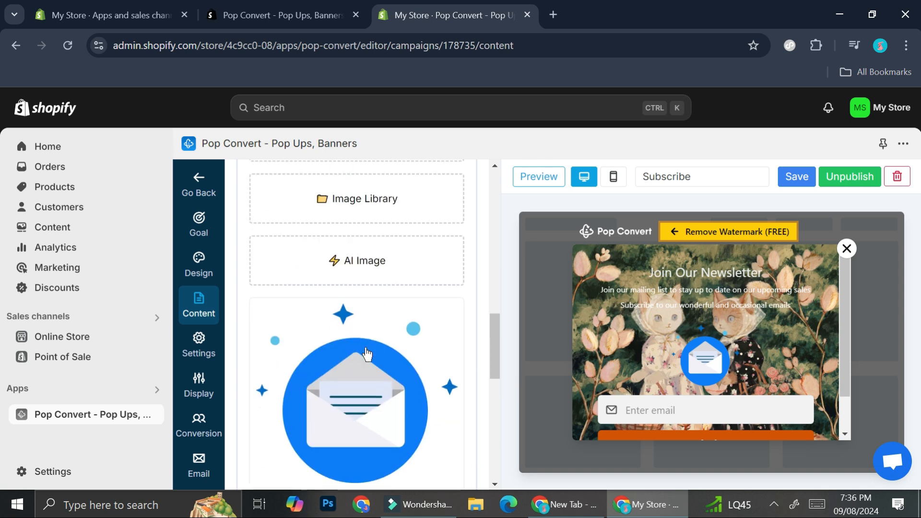
{"action": "scroll", "coordinate": [336, 247], "scroll_direction": "up", "scroll_amount": 2}
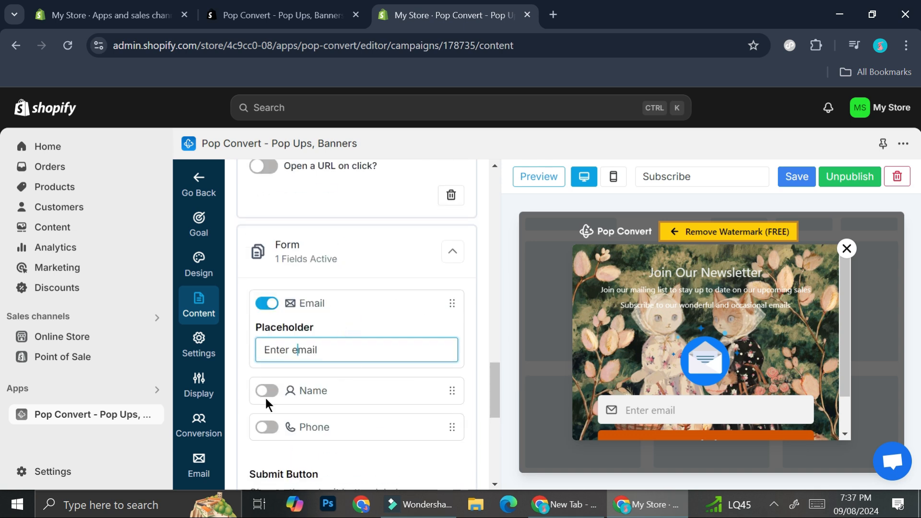
- Try out the Name and Phone fields in the signup form, and turn both off again
{"action": "left_click", "coordinate": [275, 390]}
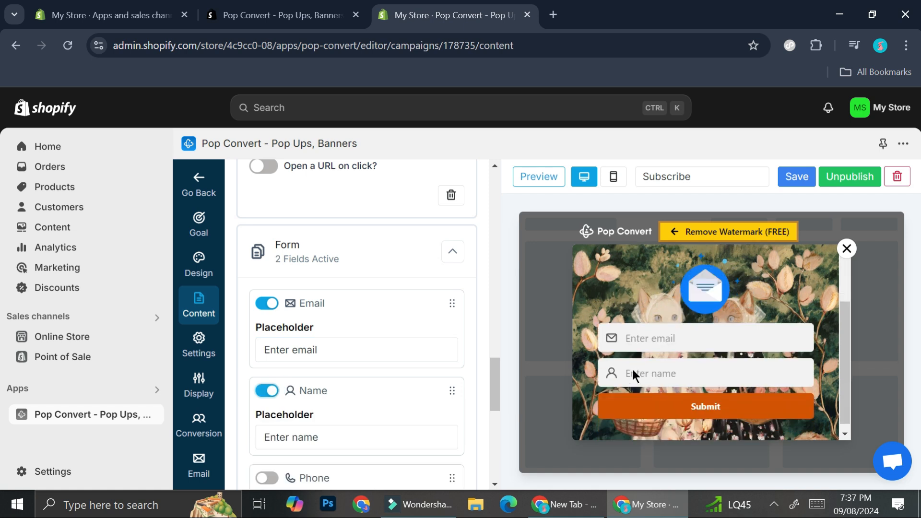
{"action": "scroll", "coordinate": [298, 422], "scroll_direction": "down", "scroll_amount": 3}
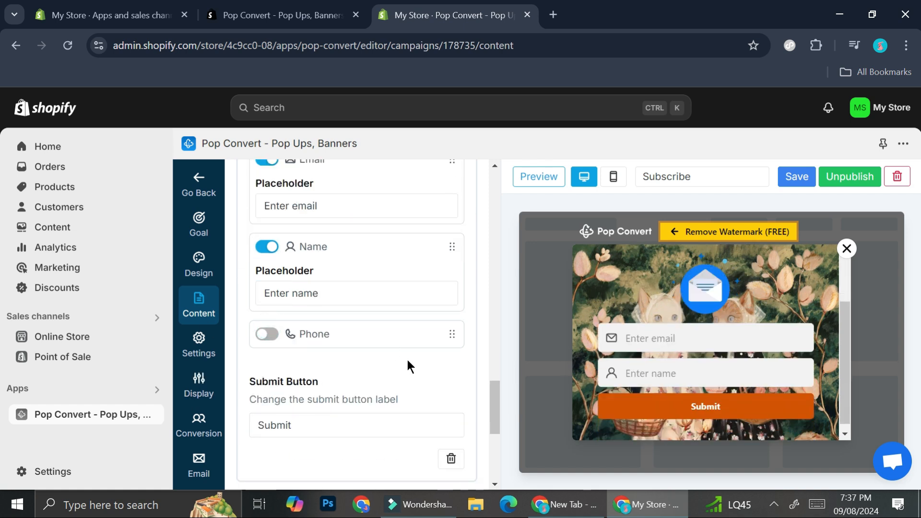
{"action": "left_click", "coordinate": [269, 335]}
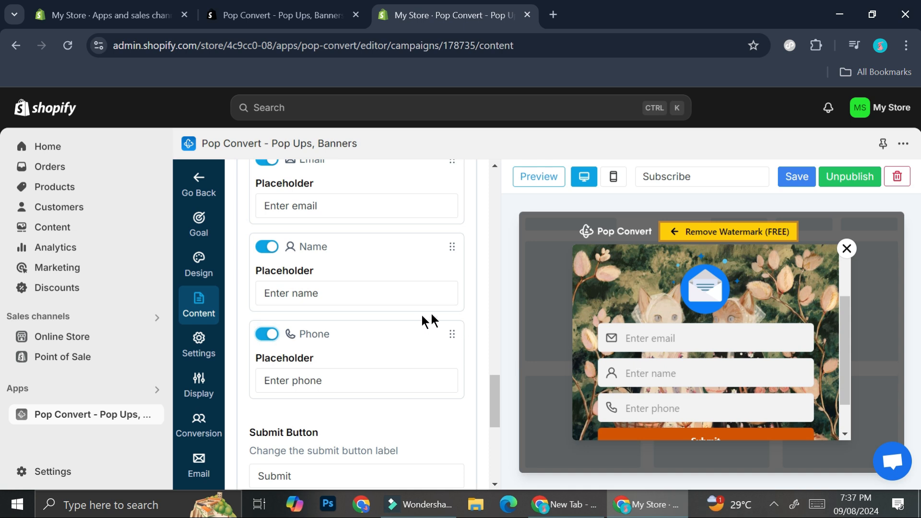
{"action": "left_click", "coordinate": [269, 335]}
{"action": "left_click", "coordinate": [267, 246]}
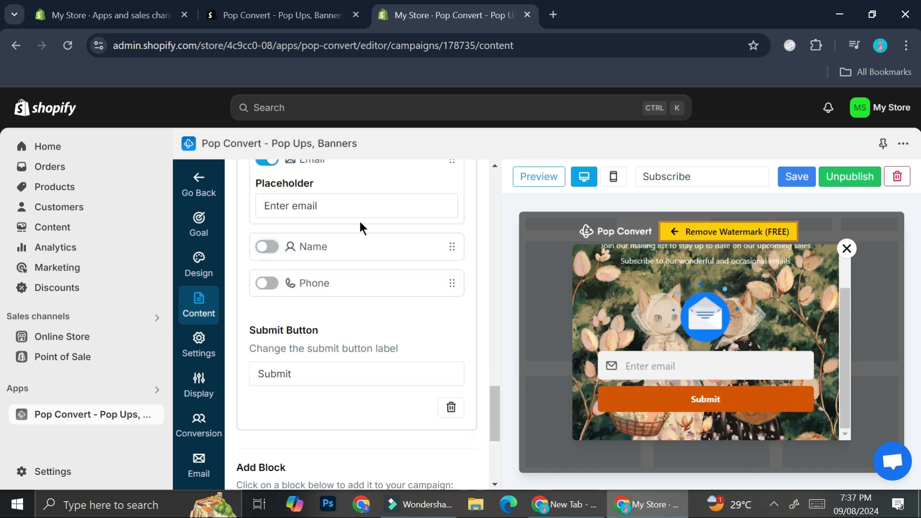
- Examine the submit button's label setting and test submitting the empty form in the popup preview
{"action": "scroll", "coordinate": [325, 262], "scroll_direction": "down", "scroll_amount": 2}
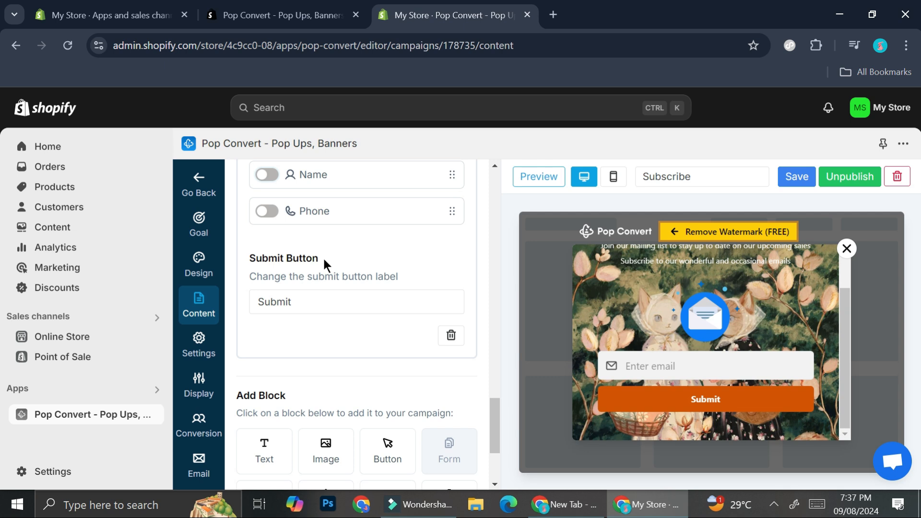
{"action": "left_click", "coordinate": [278, 304]}
{"action": "left_click", "coordinate": [265, 176]}
{"action": "left_click", "coordinate": [276, 186]}
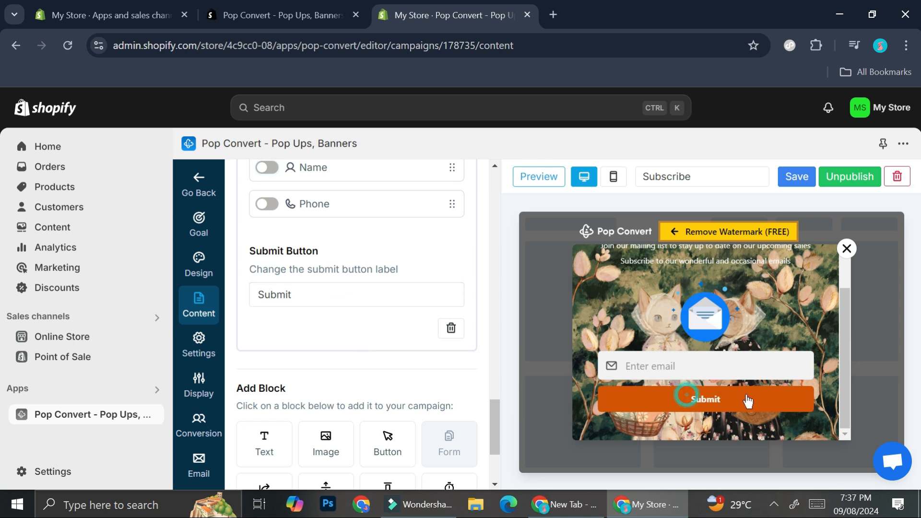
{"action": "left_click", "coordinate": [704, 408]}
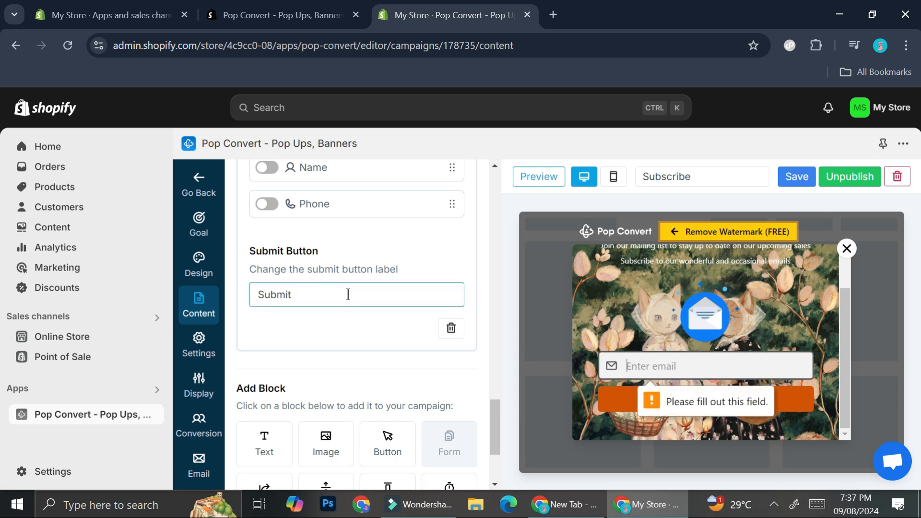
{"action": "left_click", "coordinate": [354, 320]}
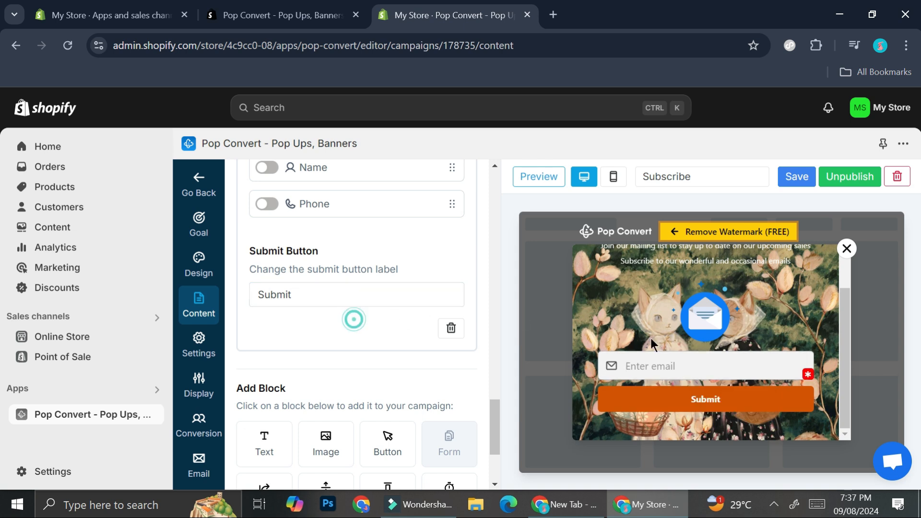
{"action": "left_click", "coordinate": [327, 300]}
{"action": "double_click", "coordinate": [325, 298]}
{"action": "left_click", "coordinate": [331, 327]}
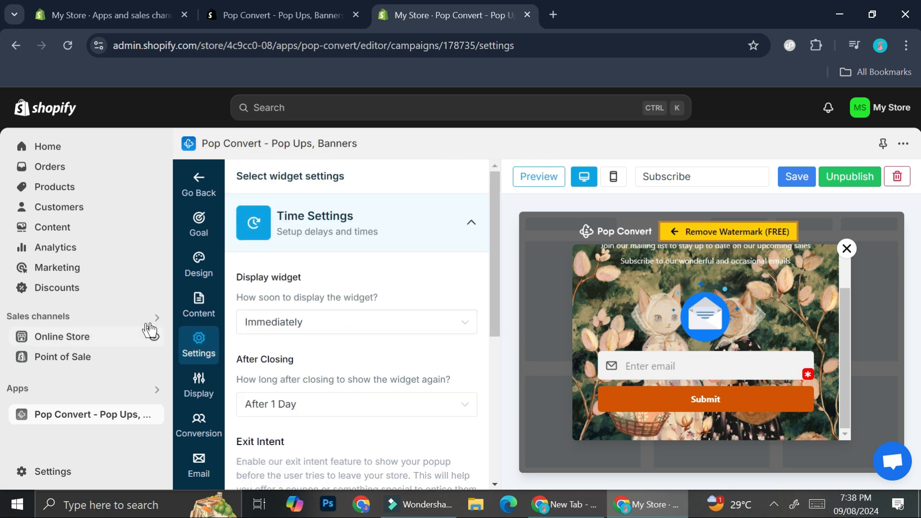
- Review the widget's display delay options, select Immediately, and look over the remaining time settings
{"action": "left_click", "coordinate": [298, 325]}
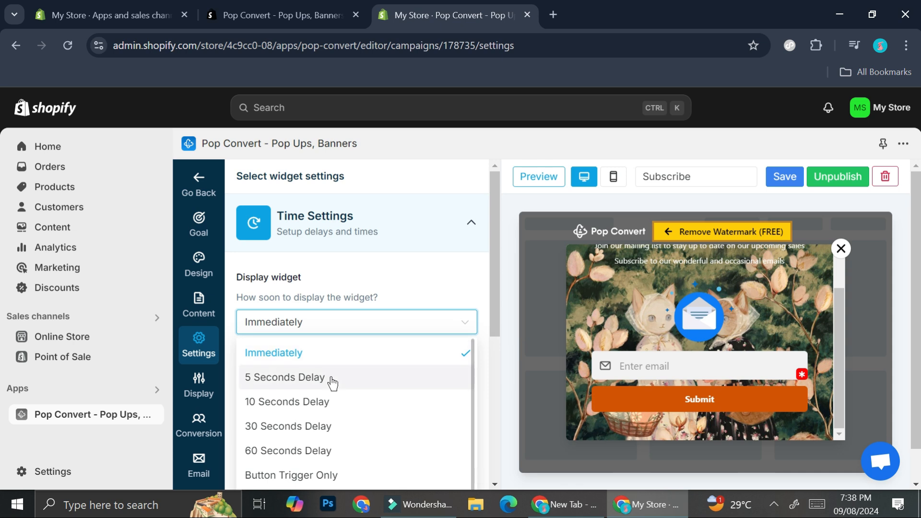
{"action": "scroll", "coordinate": [332, 382], "scroll_direction": "down", "scroll_amount": 1}
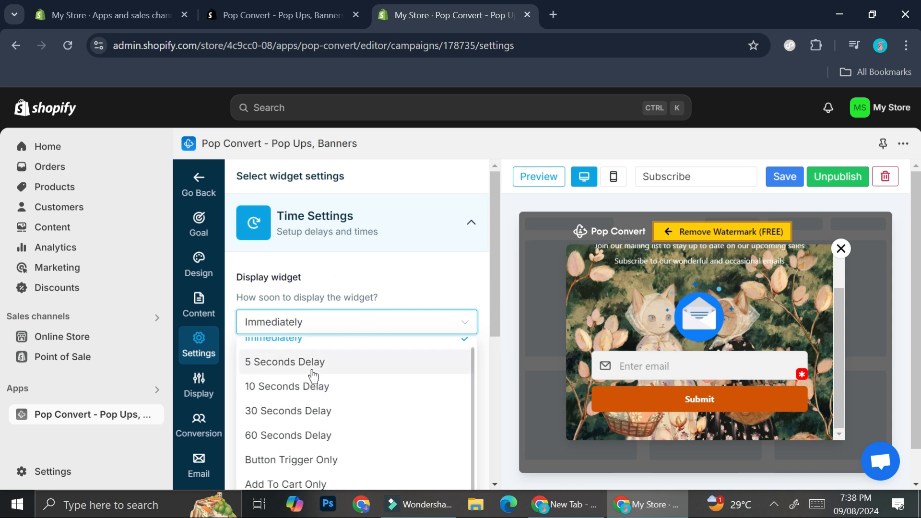
{"action": "left_click", "coordinate": [322, 342]}
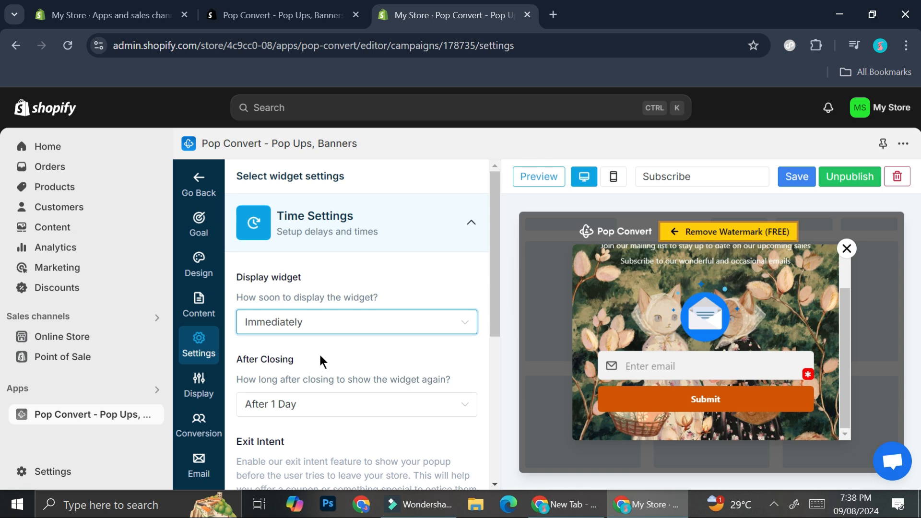
{"action": "scroll", "coordinate": [320, 362], "scroll_direction": "down", "scroll_amount": 3}
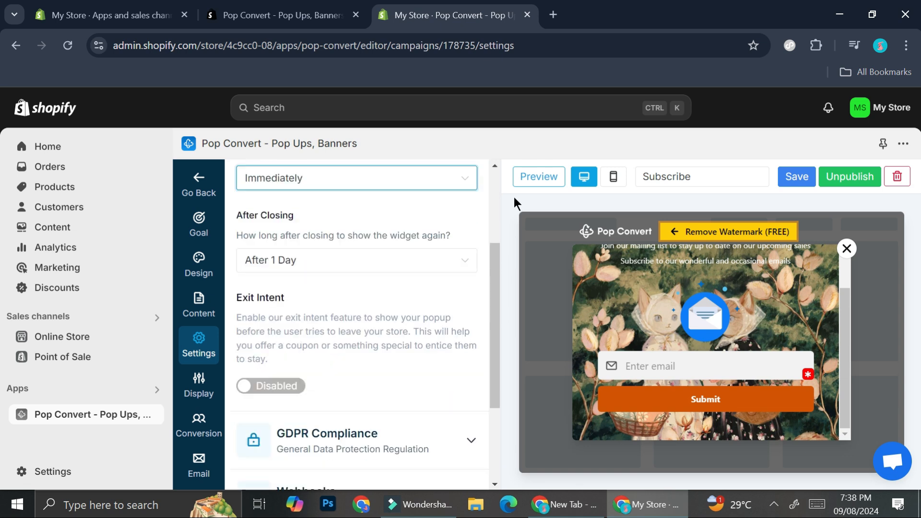
{"action": "scroll", "coordinate": [361, 293], "scroll_direction": "up", "scroll_amount": 2}
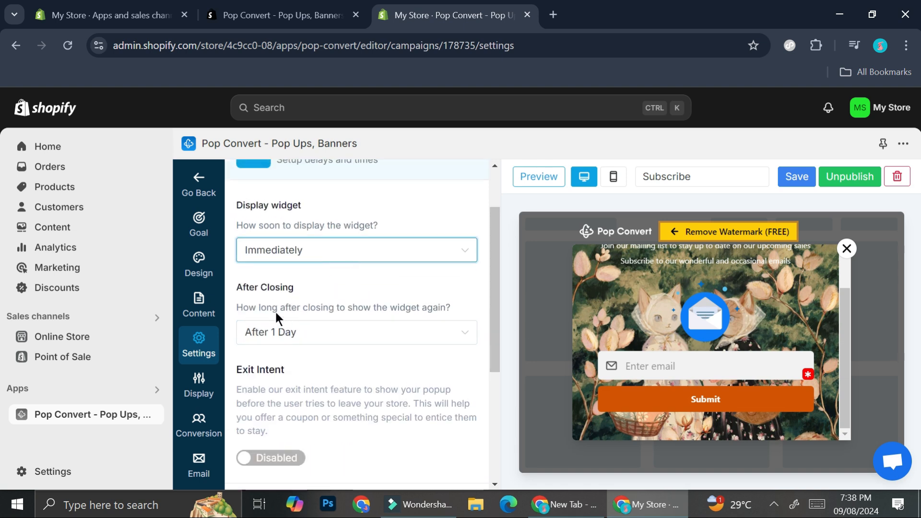
- Set the popup to show again after closing on Every Page Load
{"action": "left_click", "coordinate": [326, 335]}
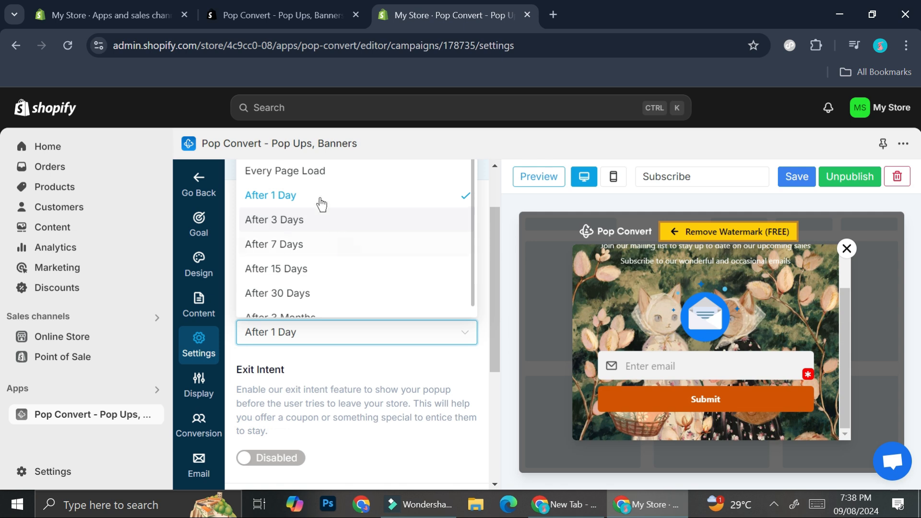
{"action": "left_click", "coordinate": [319, 173]}
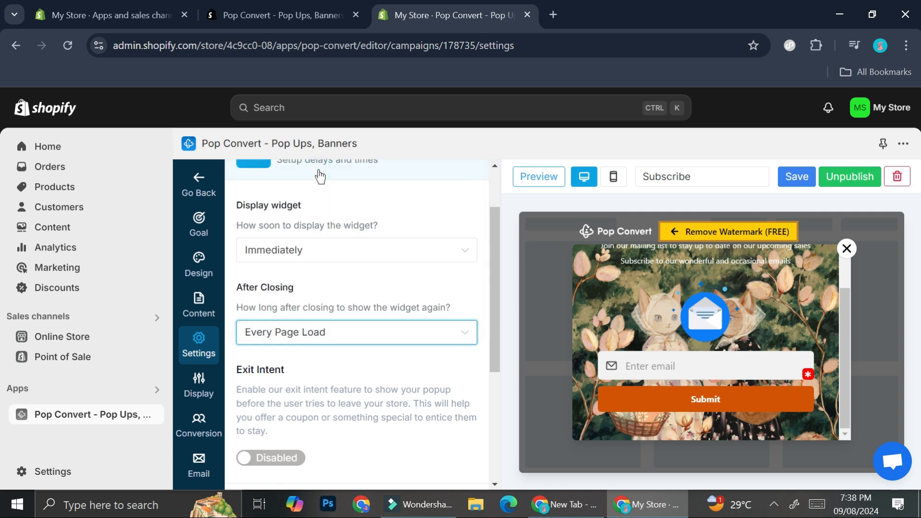
{"action": "scroll", "coordinate": [415, 301], "scroll_direction": "down", "scroll_amount": 5}
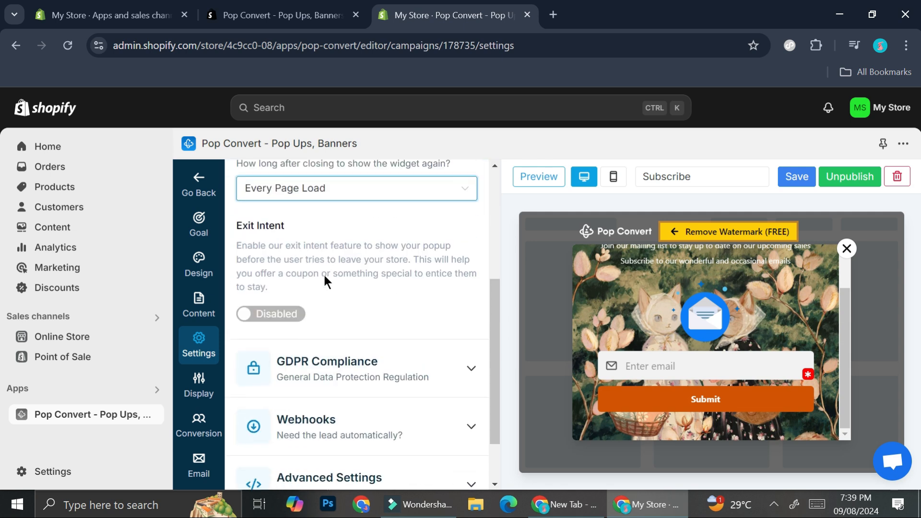
- Try out the button trigger that reopens the popup in the display settings, and turn it off again
{"action": "left_click", "coordinate": [213, 386]}
{"action": "scroll", "coordinate": [338, 298], "scroll_direction": "up", "scroll_amount": 2}
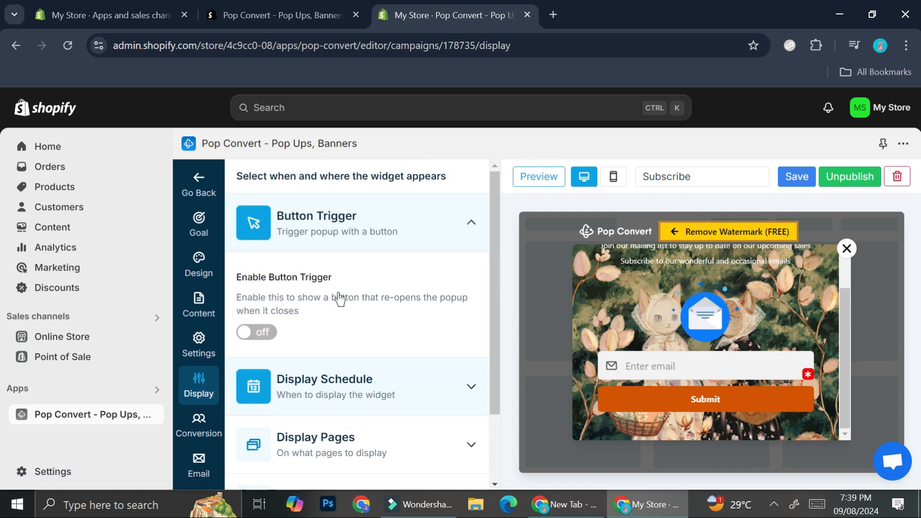
{"action": "left_click", "coordinate": [261, 332]}
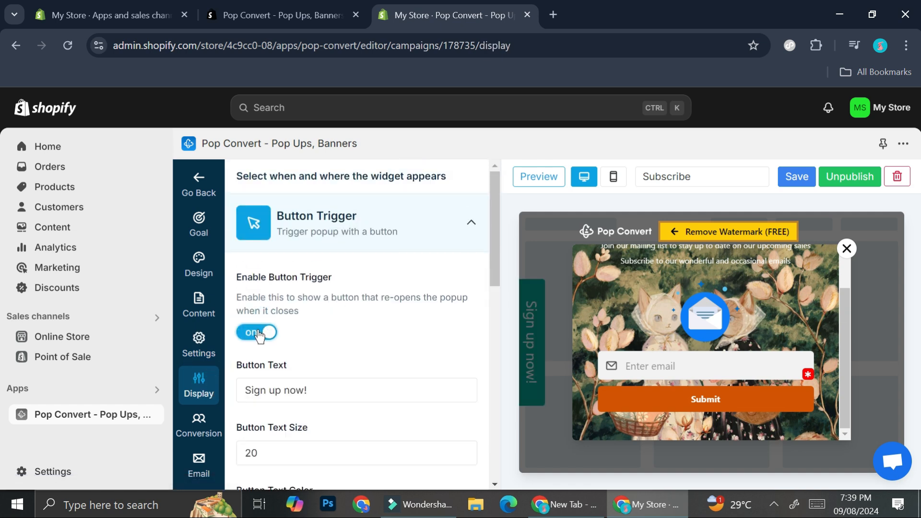
{"action": "left_click", "coordinate": [259, 332]}
- Turn off displaying the popup on all pages and examine the Page URL rule options
{"action": "scroll", "coordinate": [354, 370], "scroll_direction": "down", "scroll_amount": 2}
{"action": "scroll", "coordinate": [350, 267], "scroll_direction": "down", "scroll_amount": 2}
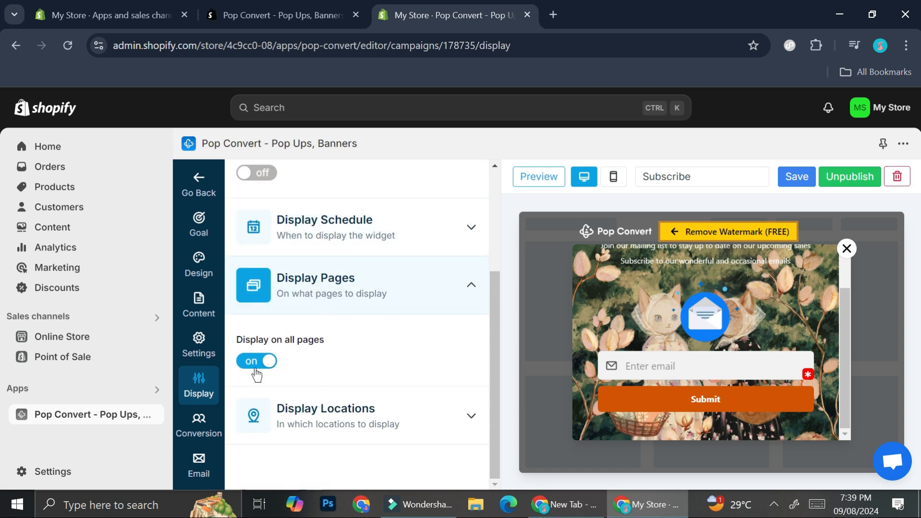
{"action": "left_click", "coordinate": [266, 361]}
{"action": "scroll", "coordinate": [357, 374], "scroll_direction": "down", "scroll_amount": 2}
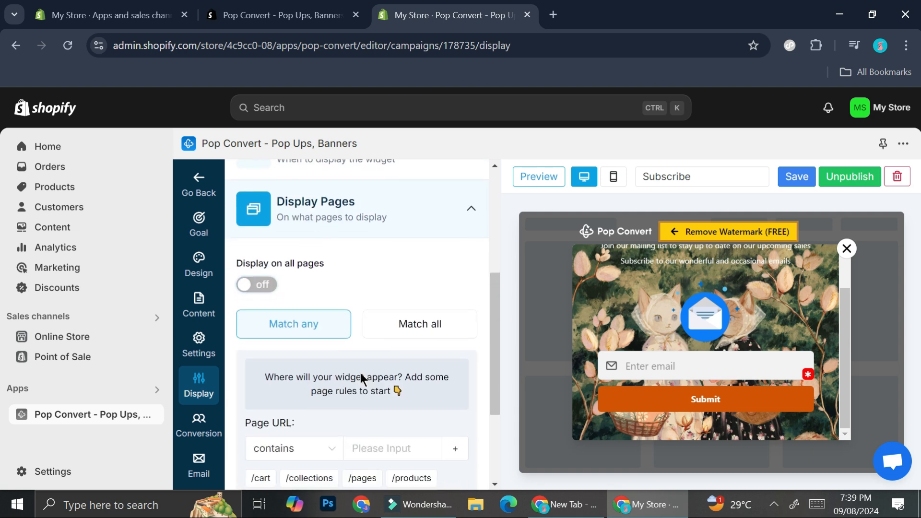
{"action": "scroll", "coordinate": [362, 379], "scroll_direction": "down", "scroll_amount": 3}
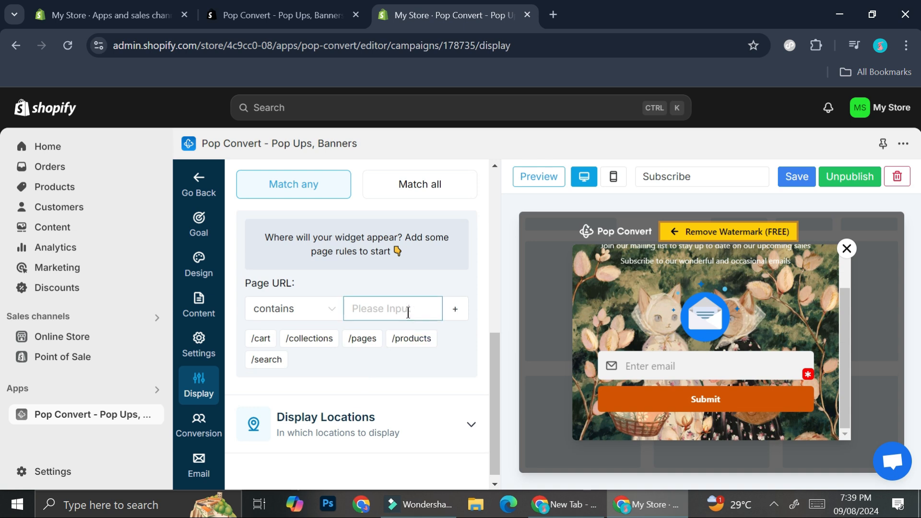
{"action": "left_click", "coordinate": [367, 312]}
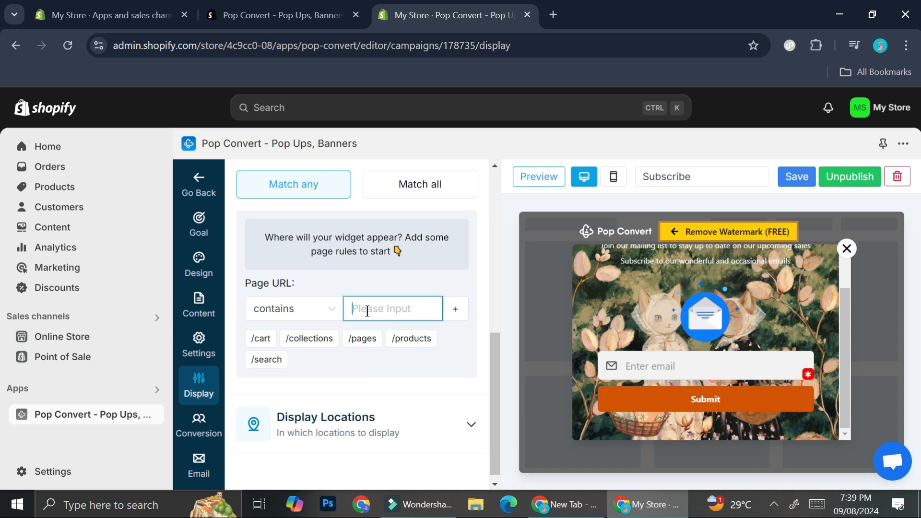
- Leave the store's app settings and open the live storefront from the Online Store themes page to get its address
{"action": "left_click", "coordinate": [103, 15]}
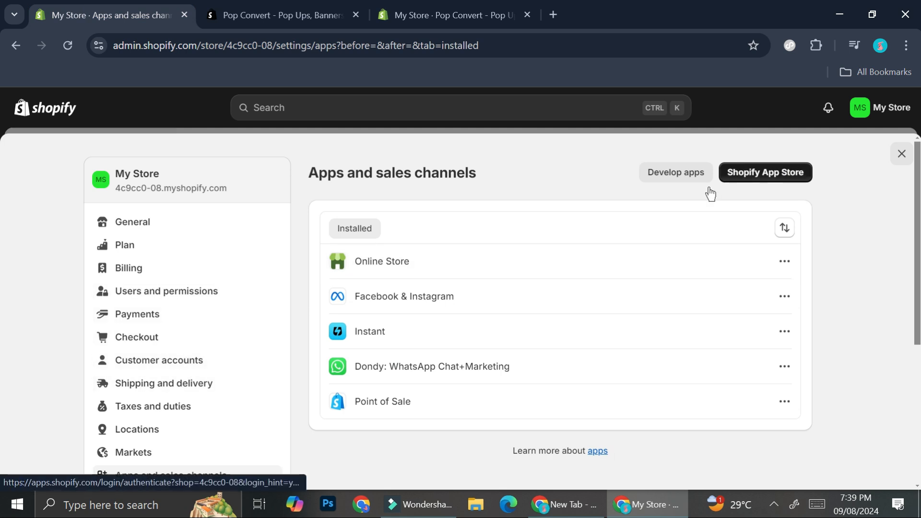
{"action": "left_click", "coordinate": [900, 157]}
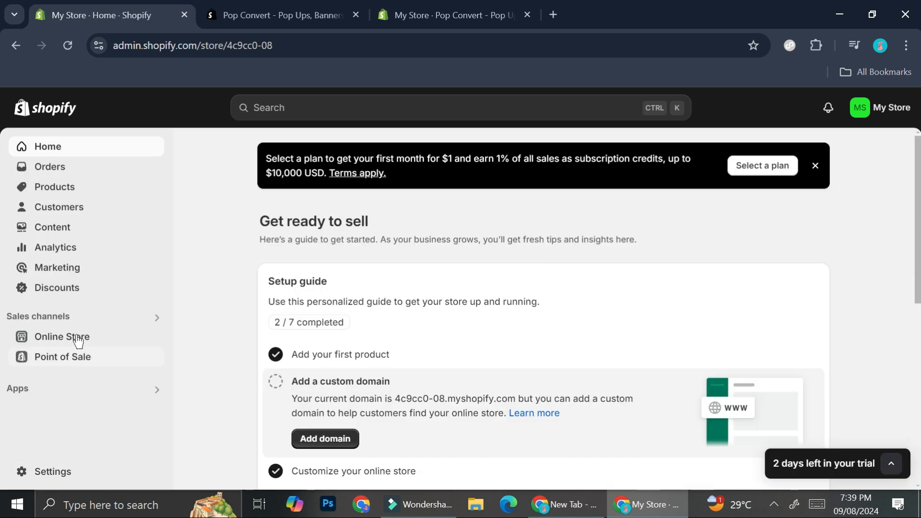
{"action": "left_click", "coordinate": [81, 337]}
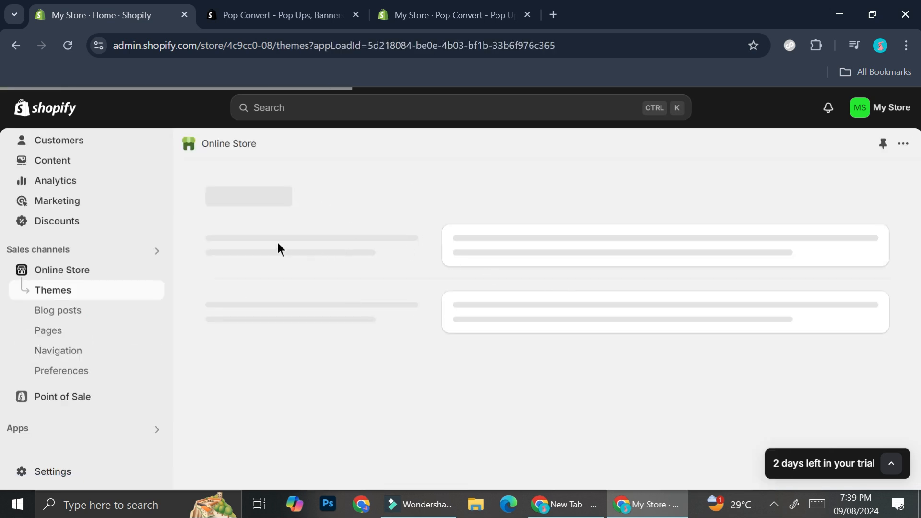
{"action": "left_click", "coordinate": [798, 188]}
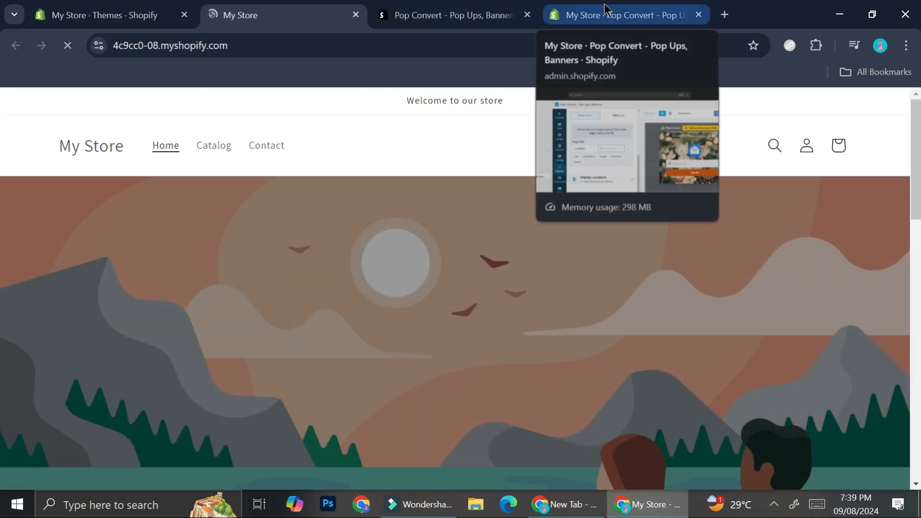
{"action": "left_click", "coordinate": [600, 13]}
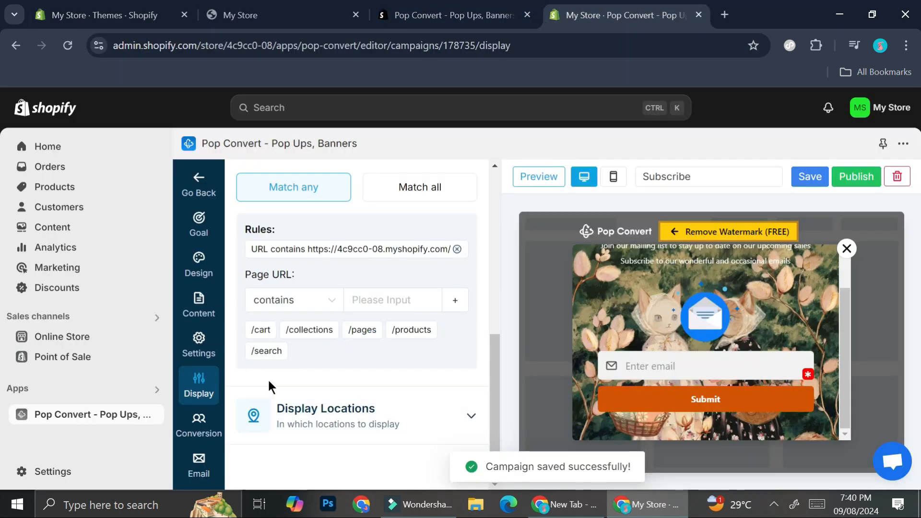
{"action": "left_click", "coordinate": [432, 300]}
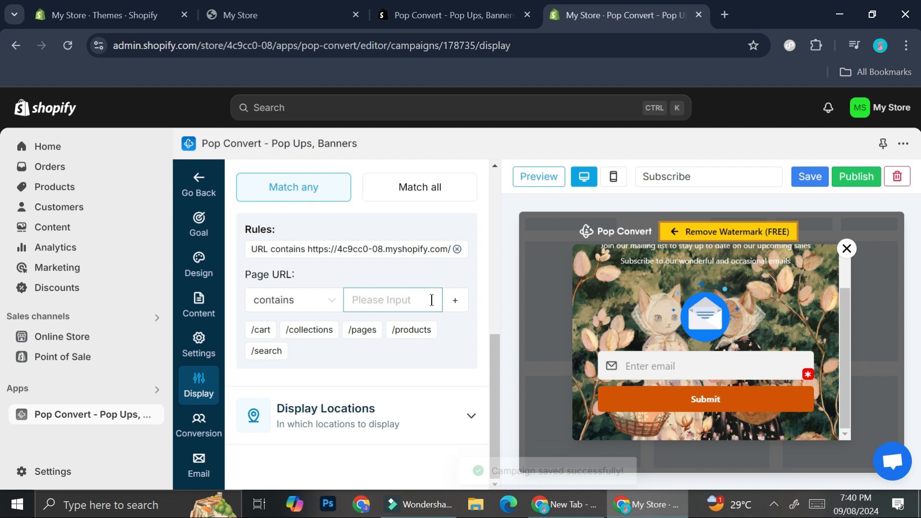
- Reopen the live storefront from the themes page, examine the newsletter popup on the home page, and close the popup
{"action": "left_click", "coordinate": [356, 15]}
{"action": "left_click", "coordinate": [103, 15]}
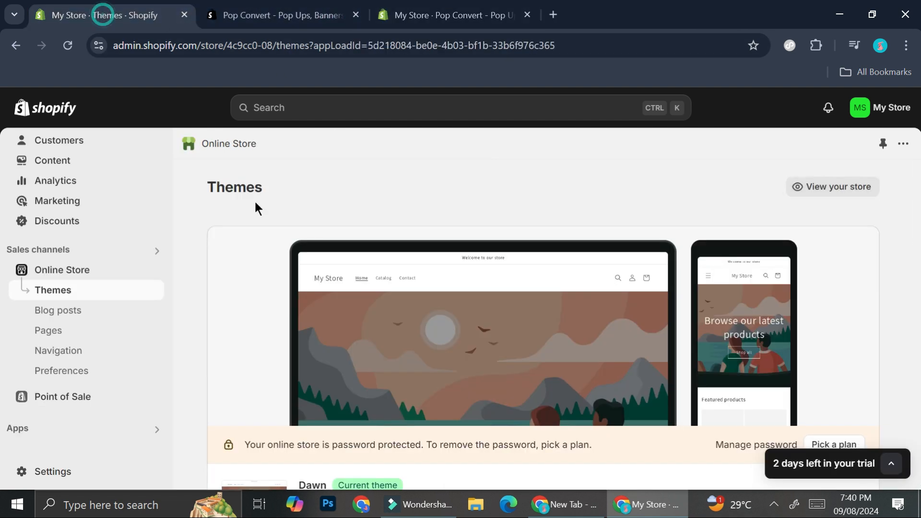
{"action": "left_click", "coordinate": [796, 192]}
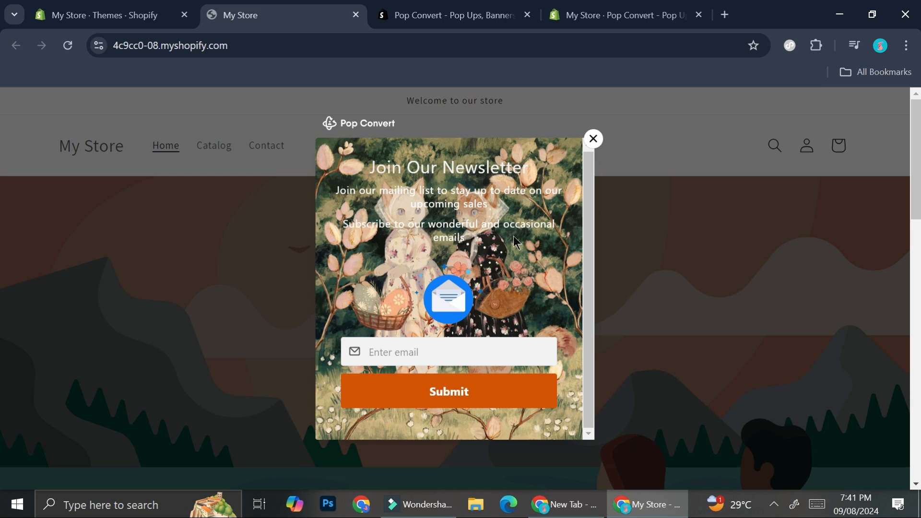
{"action": "scroll", "coordinate": [461, 364], "scroll_direction": "down", "scroll_amount": 4}
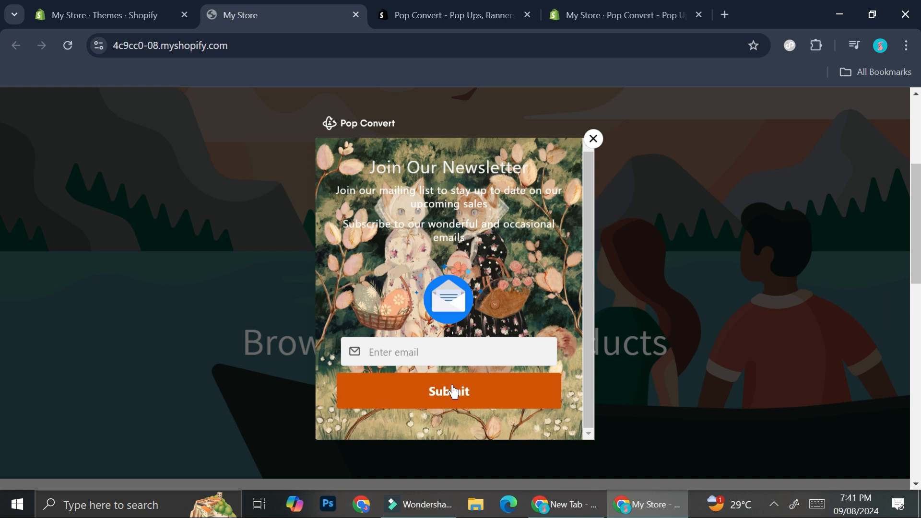
{"action": "left_click", "coordinate": [600, 141]}
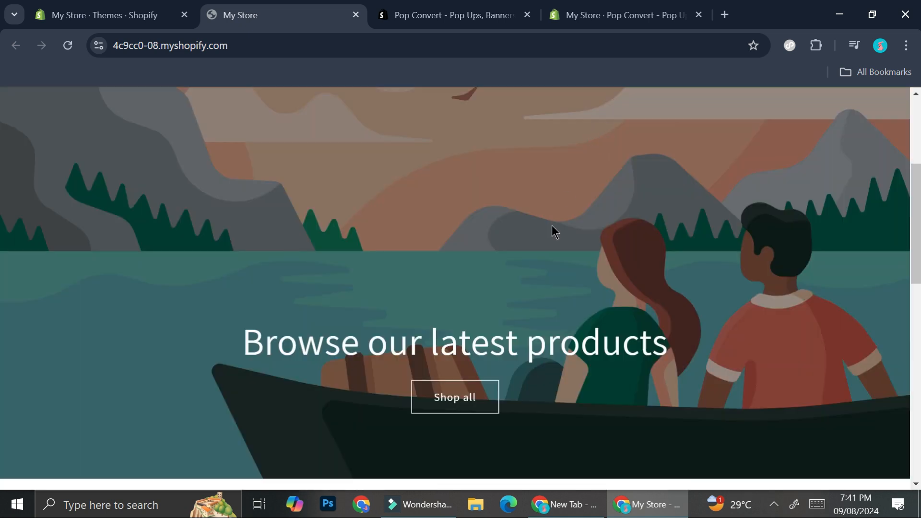
{"action": "scroll", "coordinate": [560, 229], "scroll_direction": "up", "scroll_amount": 3}
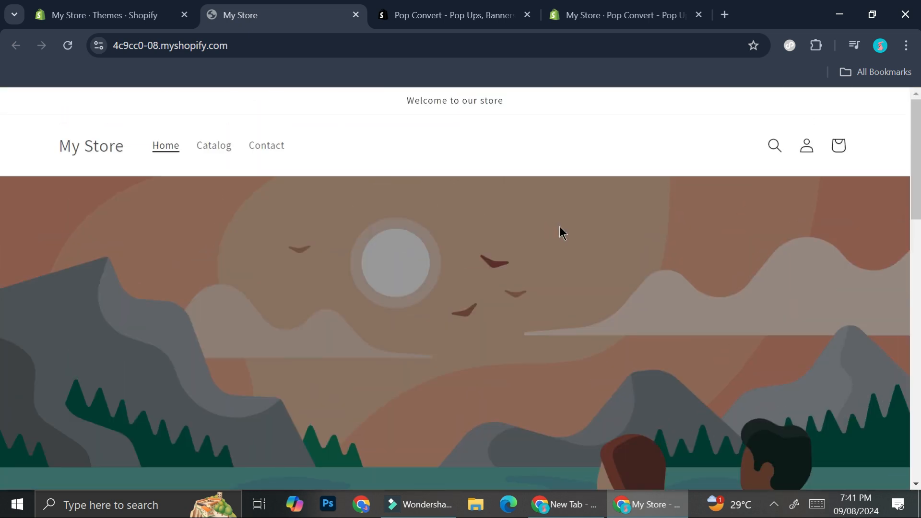